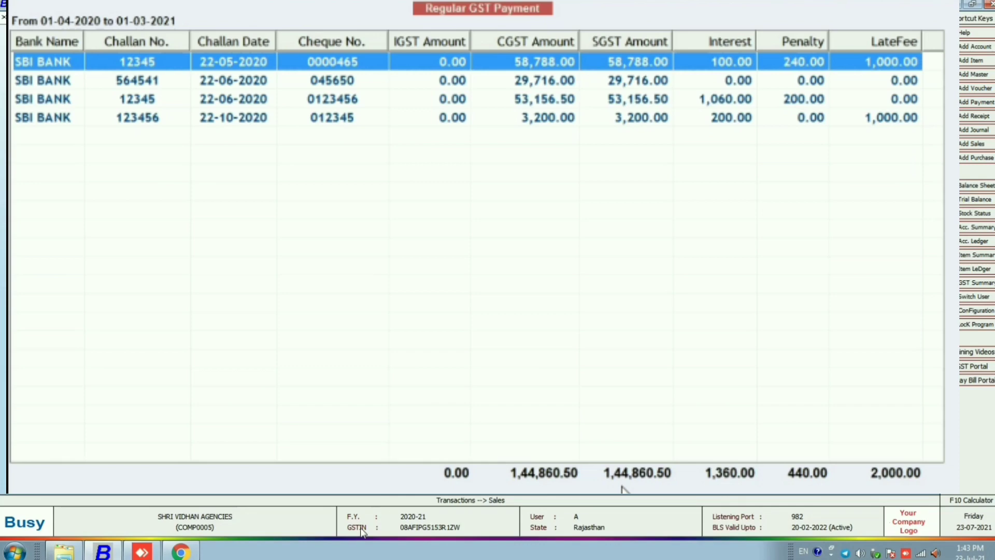
Step: Close the GST payment report and start a new payment voucher dated 22-10-2020
{"action": "key", "text": "Escape"}
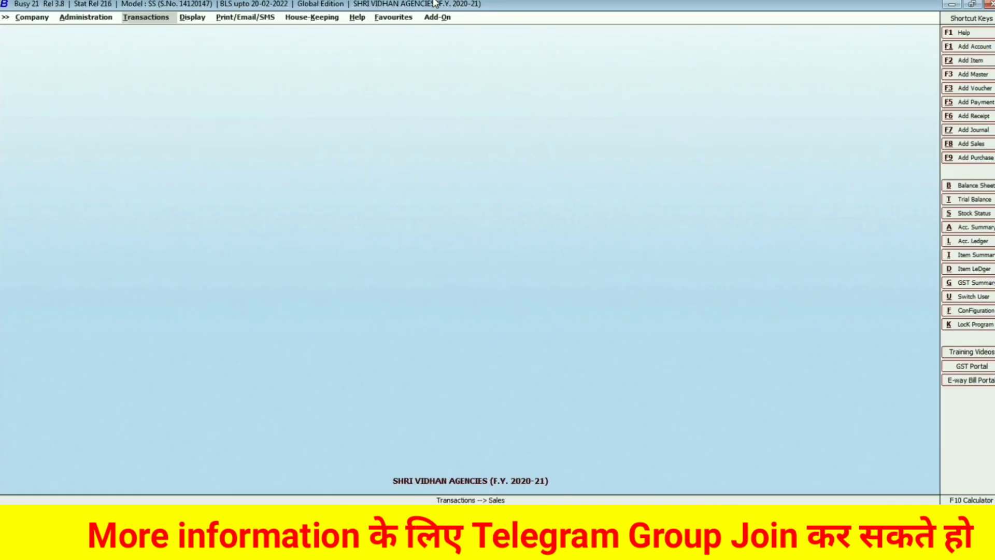
{"action": "left_click", "coordinate": [155, 17]}
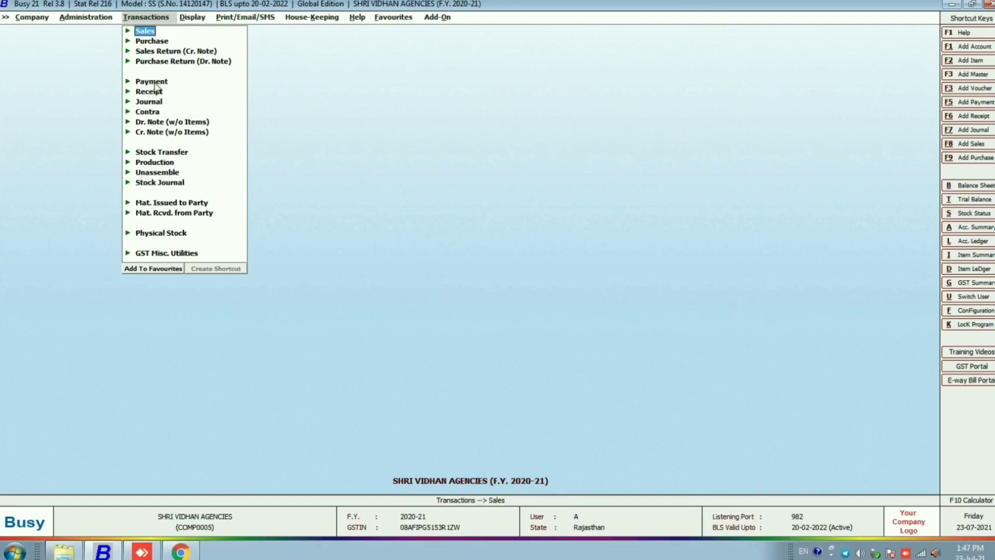
{"action": "left_click", "coordinate": [151, 83]}
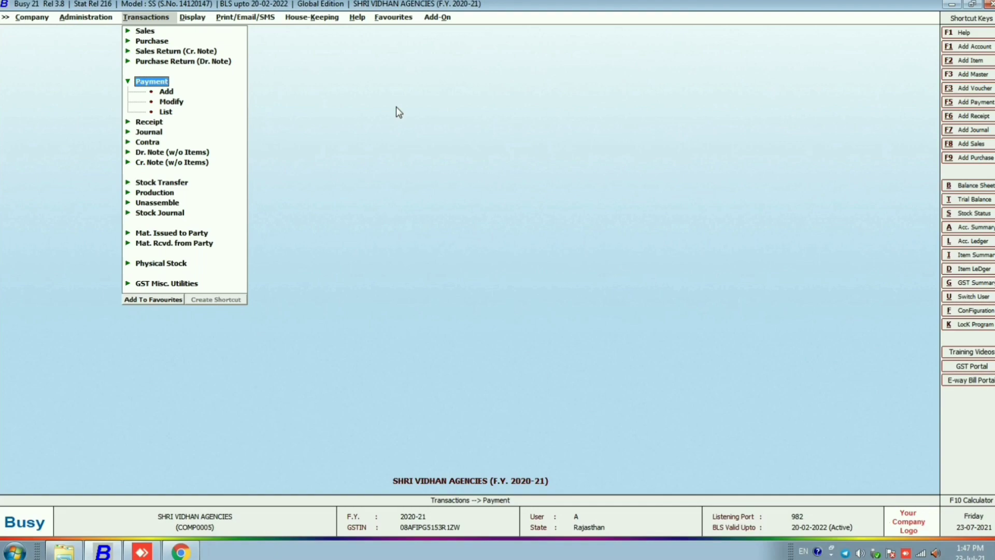
{"action": "key", "text": "Down"}
{"action": "key", "text": "Return"}
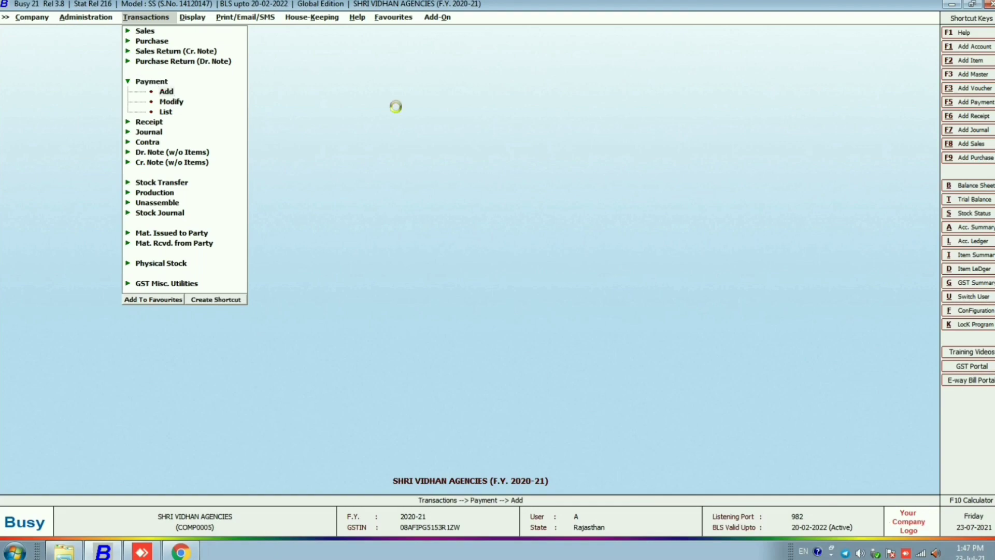
{"action": "key", "text": "Return"}
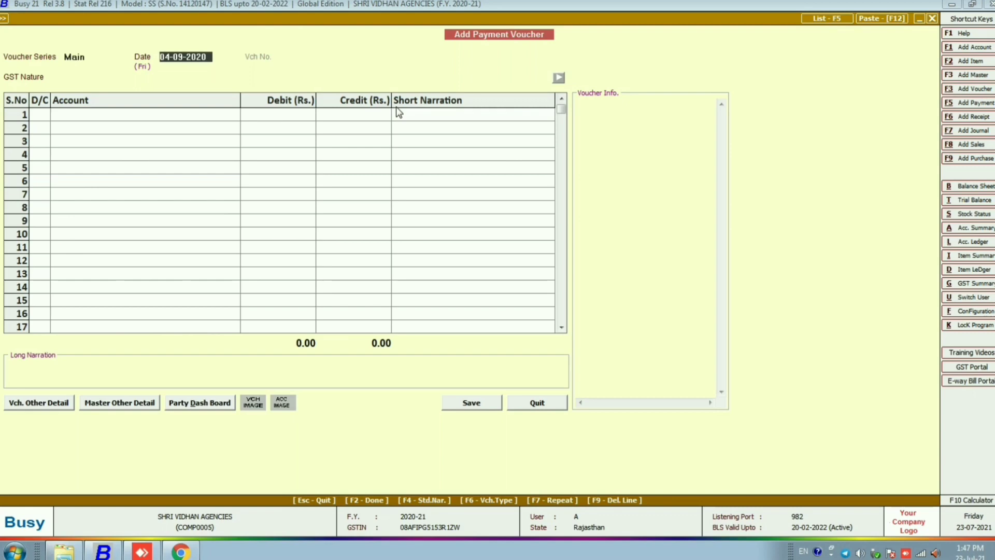
{"action": "type", "text": "22.10"}
{"action": "key", "text": "Return"}
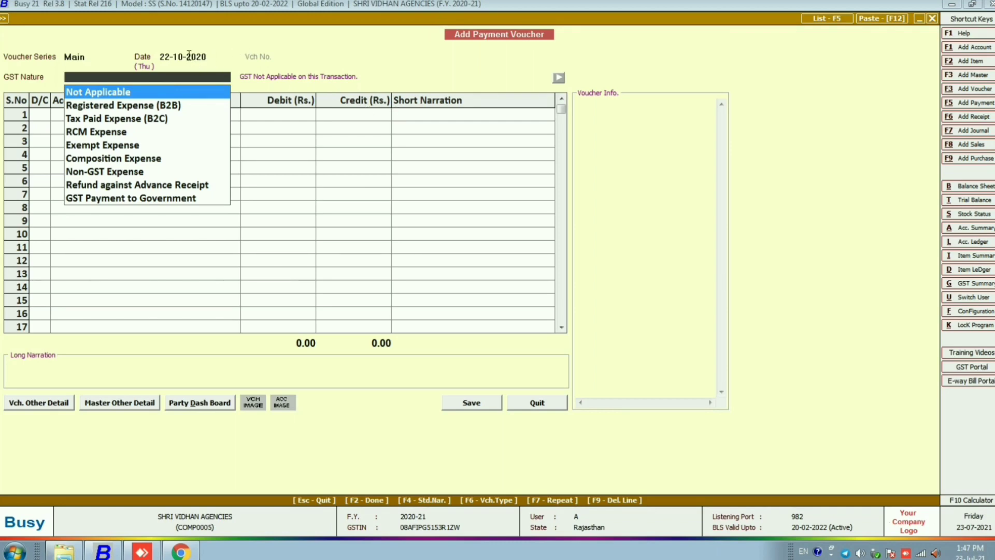
Step: Set the payment voucher's GST nature to GST Payment to Government
{"action": "key", "text": "Down"}
{"action": "key", "text": "Down"}
{"action": "key", "text": "Down"}
{"action": "key", "text": "Down"}
{"action": "key", "text": "Down"}
{"action": "key", "text": "Down"}
{"action": "key", "text": "Down"}
{"action": "key", "text": "Down"}
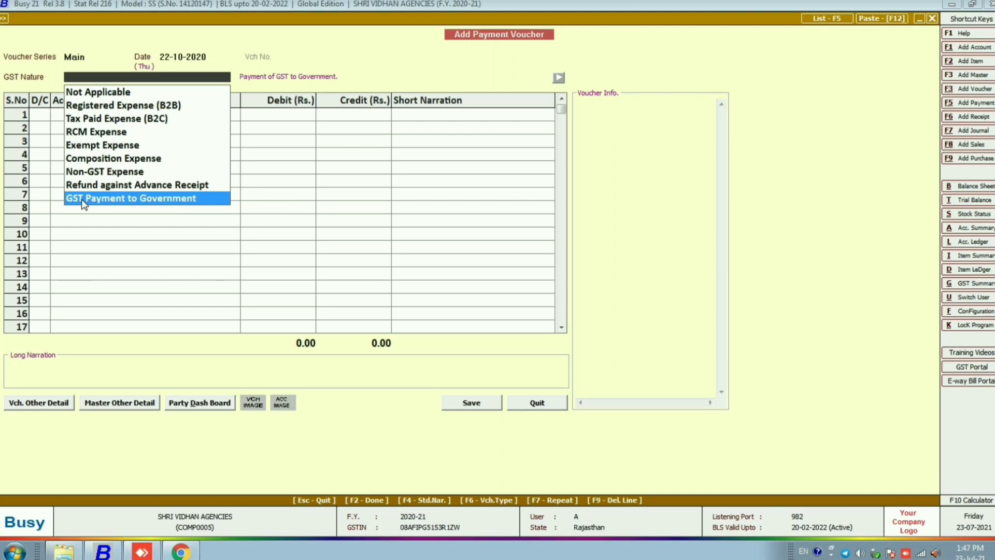
{"action": "left_click", "coordinate": [183, 199]}
{"action": "key", "text": "Return"}
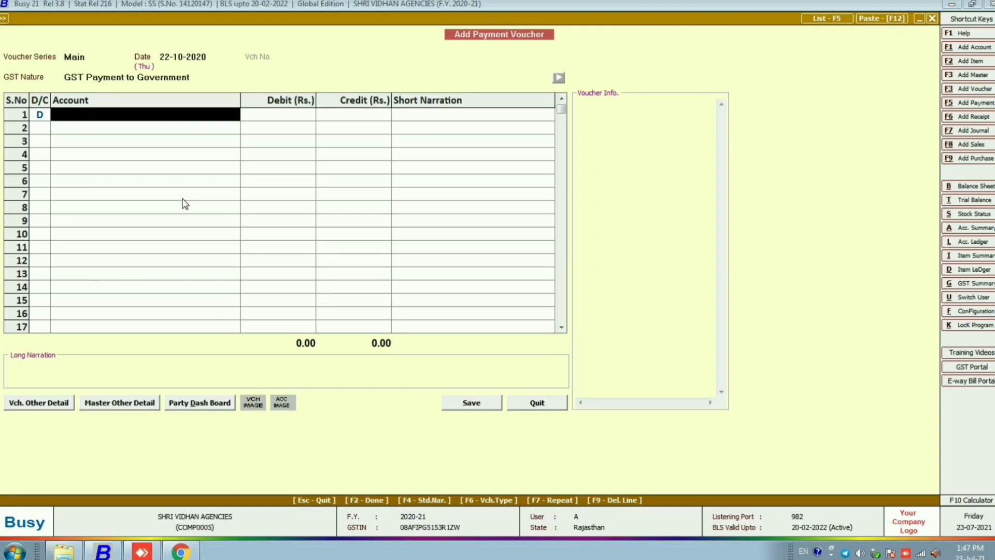
Step: Check the tax amounts in the challan PDF and look through the CGST accounts available for the voucher's first debit line
{"action": "key", "text": "alt+Tab"}
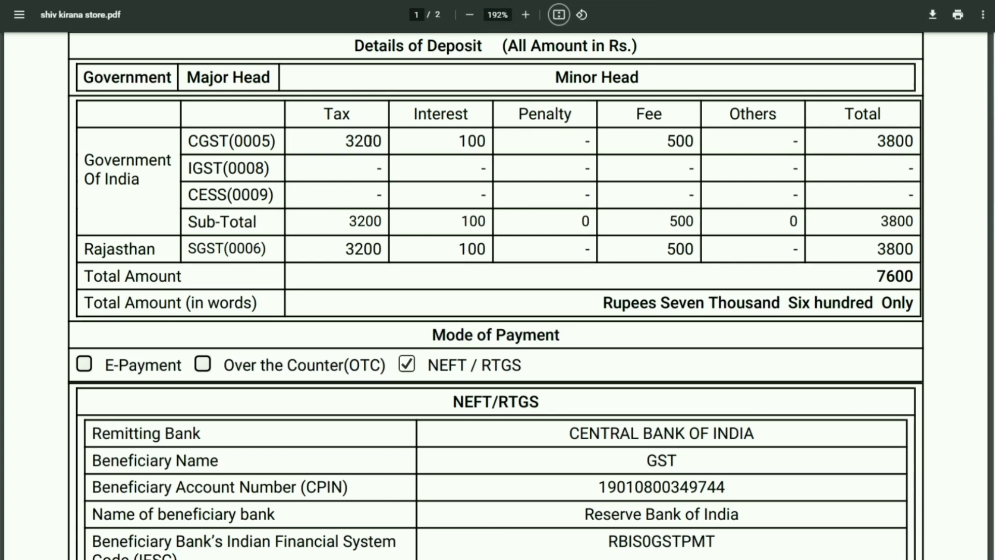
{"action": "key", "text": "alt+Tab"}
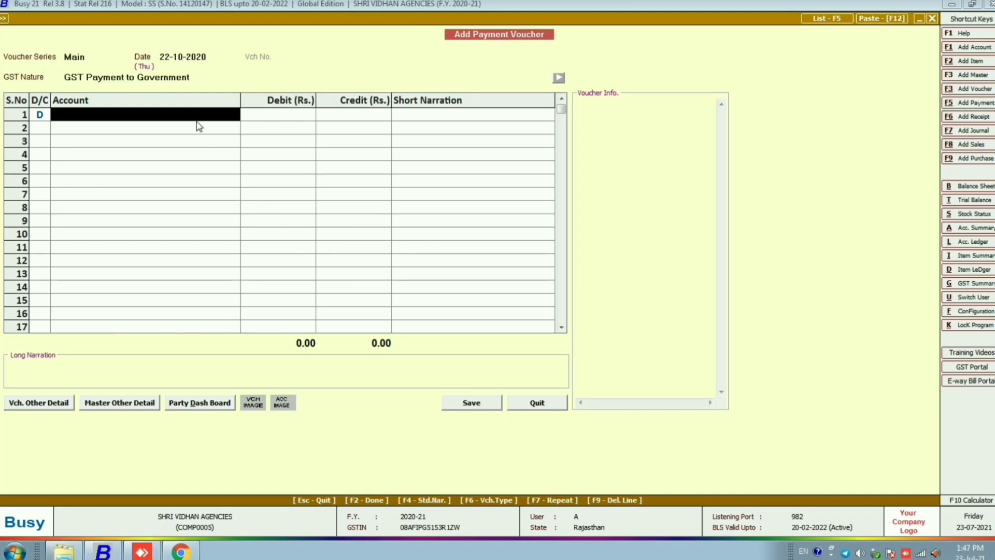
{"action": "type", "text": "cGS"}
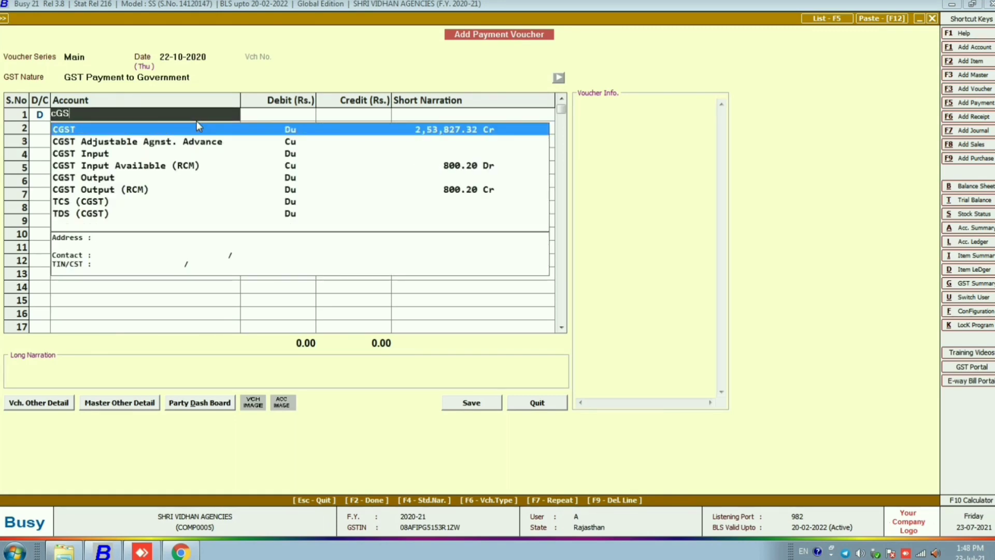
{"action": "type", "text": "T"}
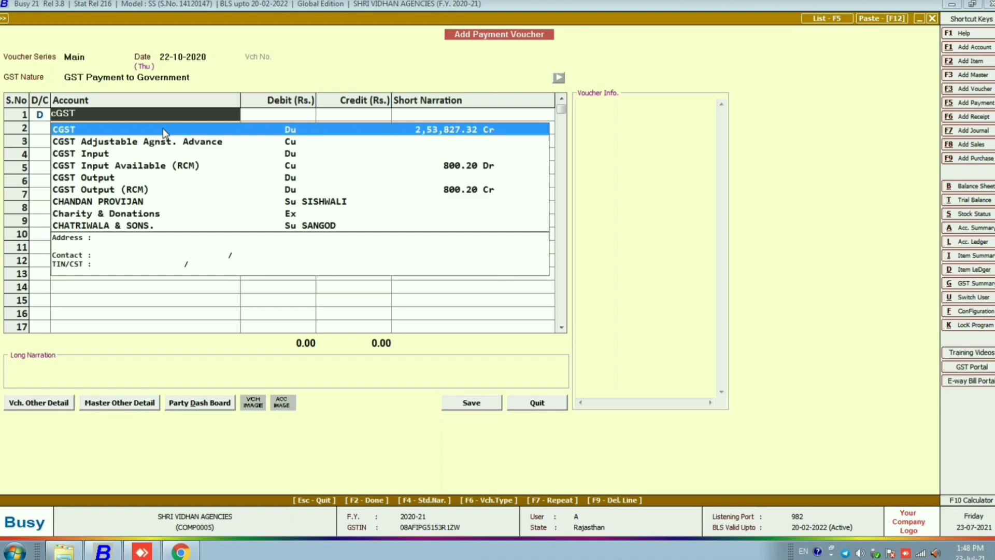
{"action": "key", "text": "Down"}
{"action": "key", "text": "Down"}
{"action": "key", "text": "Down"}
{"action": "key", "text": "Down"}
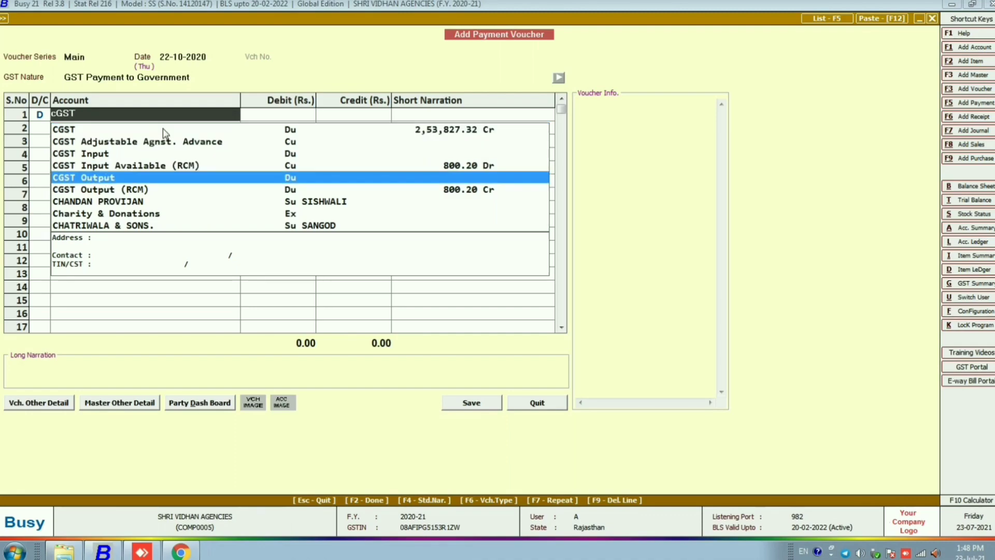
{"action": "key", "text": "Up"}
{"action": "key", "text": "Up"}
{"action": "key", "text": "Up"}
{"action": "key", "text": "Up"}
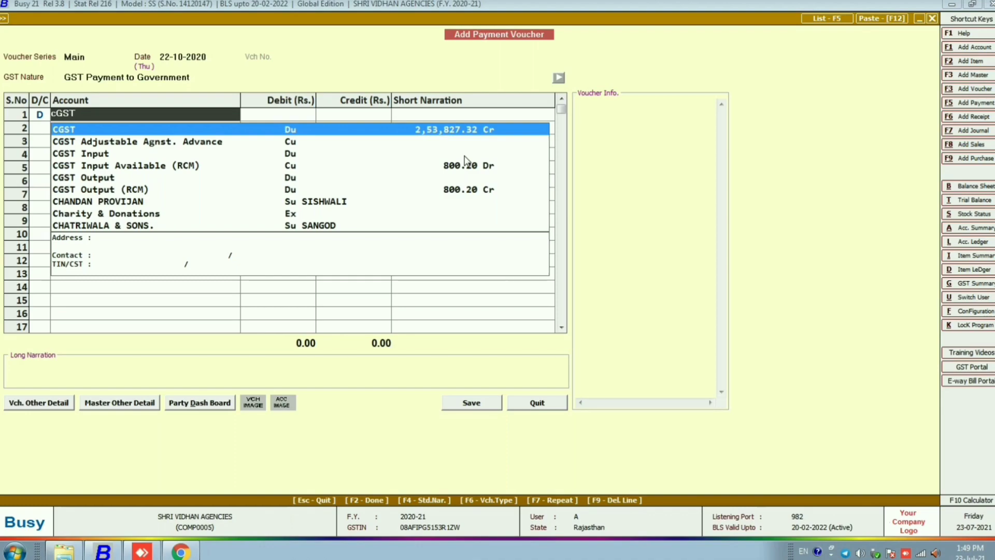
Step: Quit the payment voucher without saving it
{"action": "key", "text": "Escape"}
{"action": "key", "text": "Escape"}
{"action": "key", "text": "Escape"}
{"action": "key", "text": "Left"}
{"action": "key", "text": "Return"}
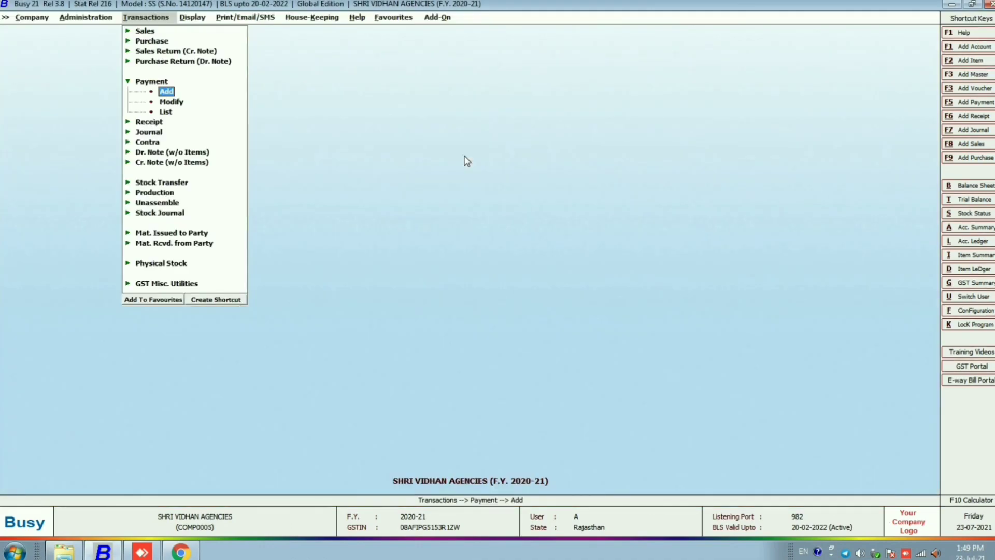
Step: Start a standard sales voucher in series C- dated 01-12-2020
{"action": "key", "text": "Right"}
{"action": "key", "text": "Left"}
{"action": "key", "text": "Up"}
{"action": "key", "text": "Up"}
{"action": "key", "text": "Up"}
{"action": "key", "text": "Up"}
{"action": "key", "text": "Up"}
{"action": "key", "text": "Return"}
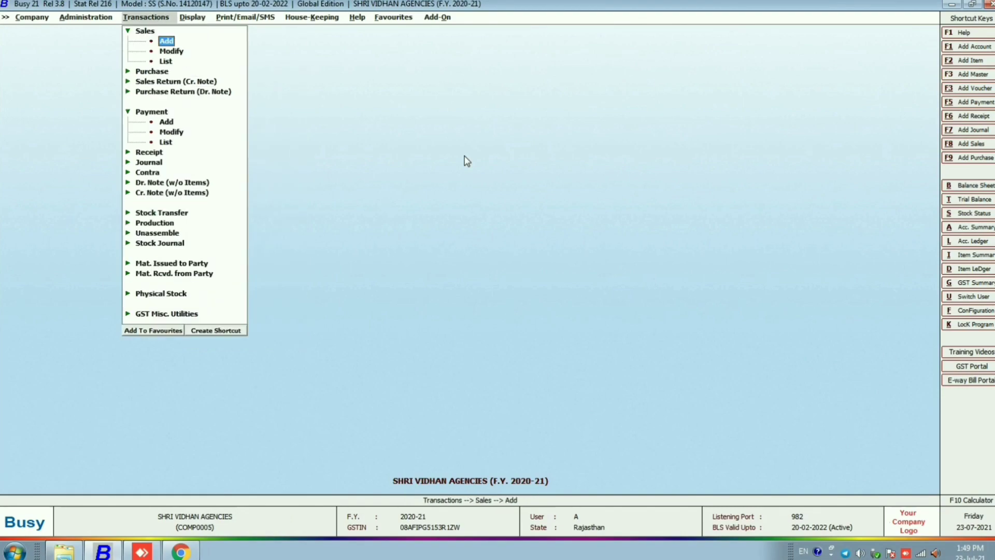
{"action": "key", "text": "Down"}
{"action": "key", "text": "Return"}
{"action": "key", "text": "Tab"}
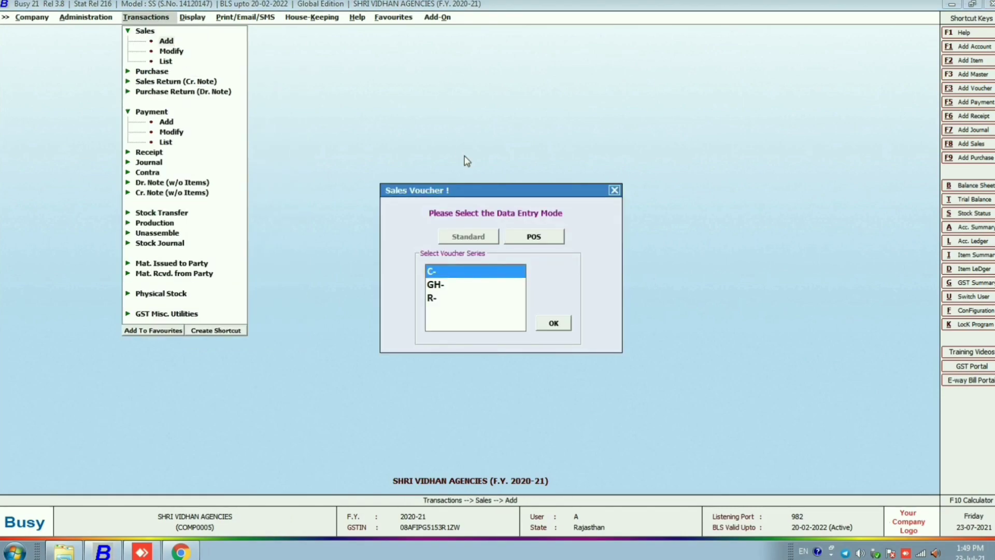
{"action": "key", "text": "Return"}
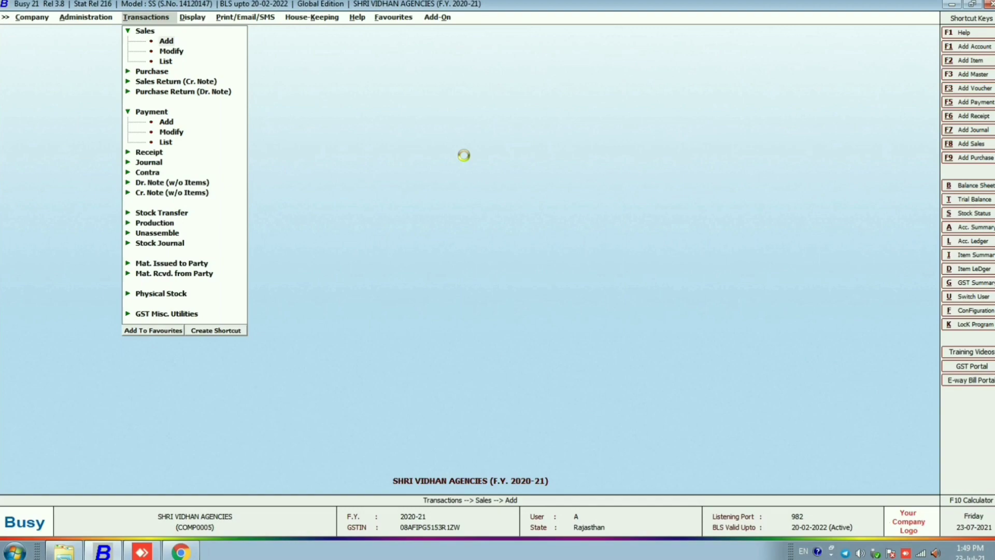
{"action": "type", "text": "1.012"}
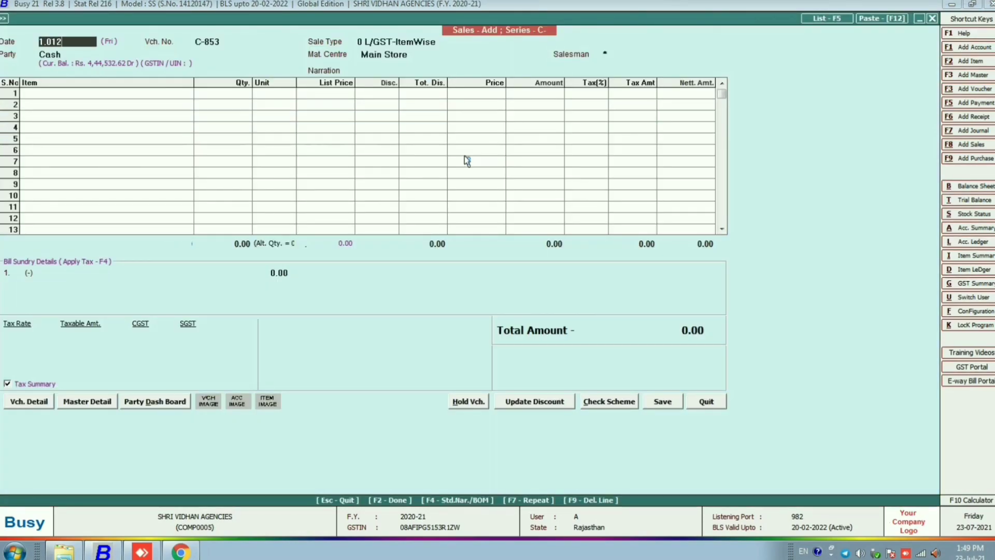
{"action": "key", "text": "Return"}
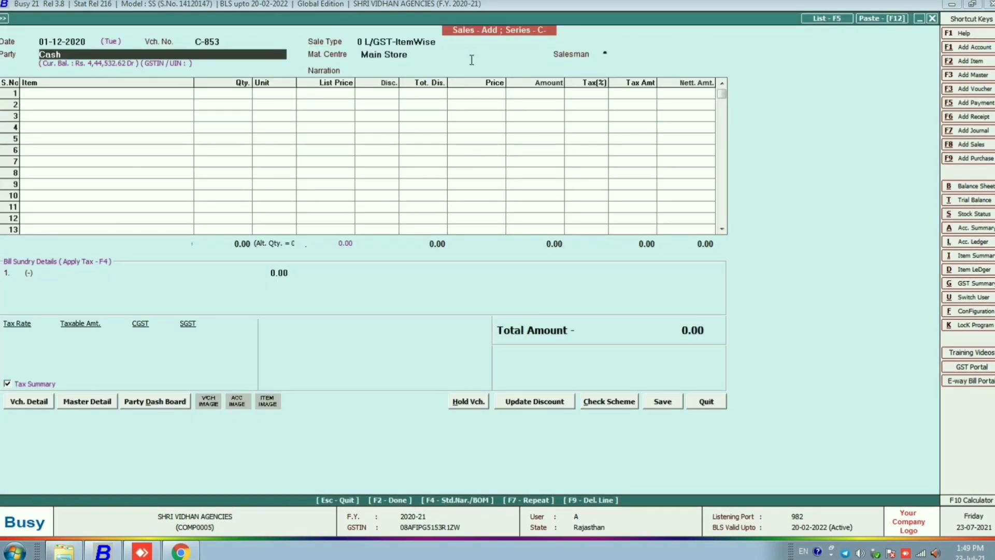
Step: Open the voucher's 0 L/GST-ItemWise sale type master for modification and clear its CGST tax account
{"action": "left_click", "coordinate": [379, 39]}
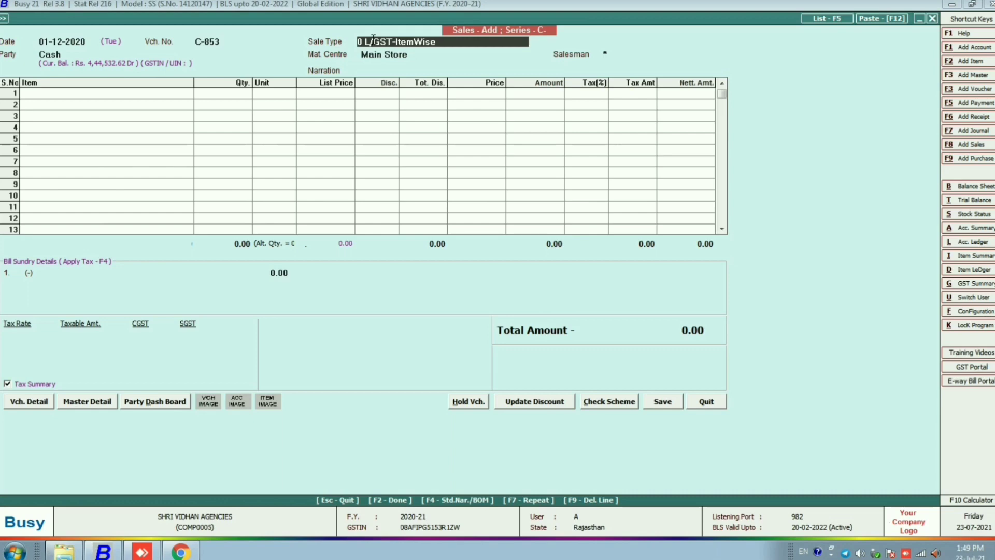
{"action": "key", "text": "alt+m"}
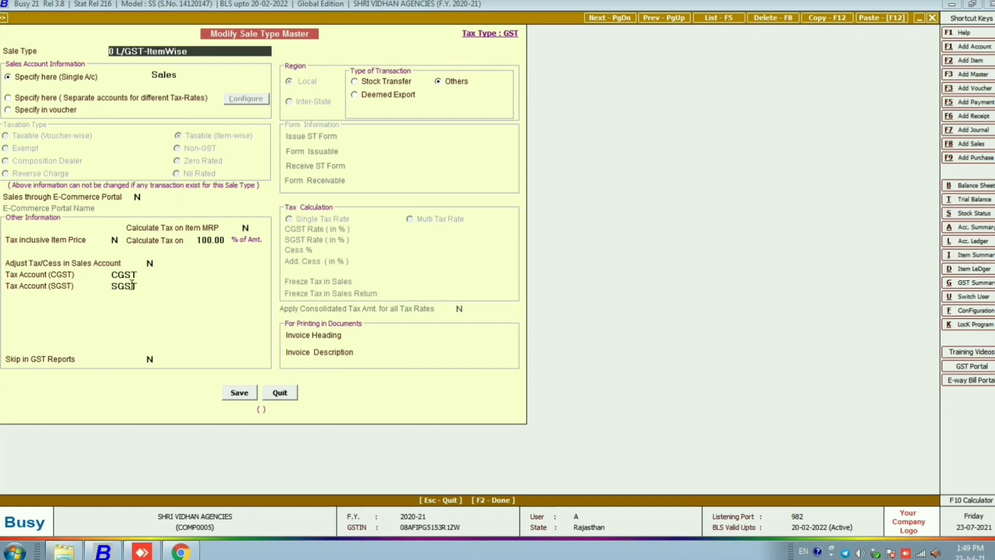
{"action": "left_click", "coordinate": [146, 274]}
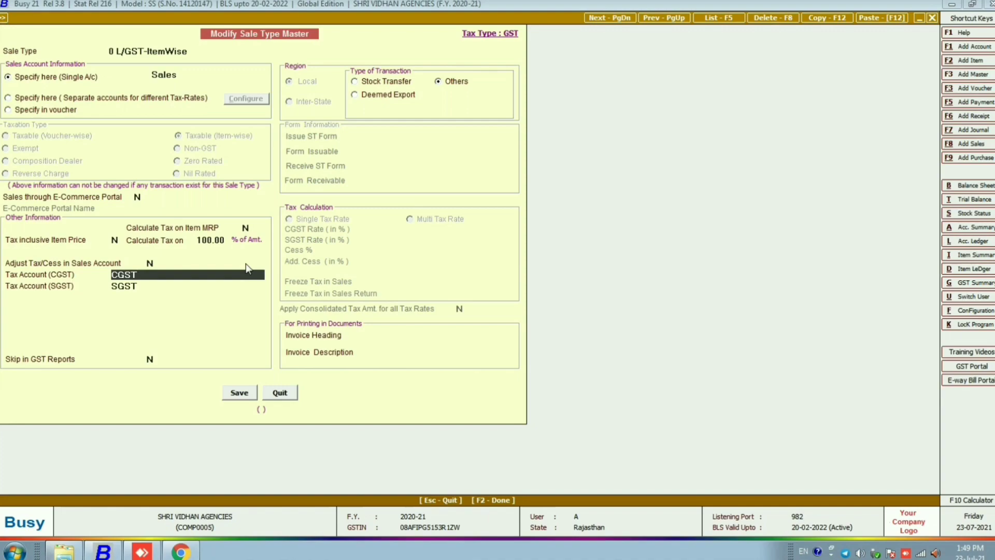
{"action": "key", "text": "BackSpace"}
{"action": "key", "text": "BackSpace"}
{"action": "key", "text": "BackSpace"}
{"action": "key", "text": "BackSpace"}
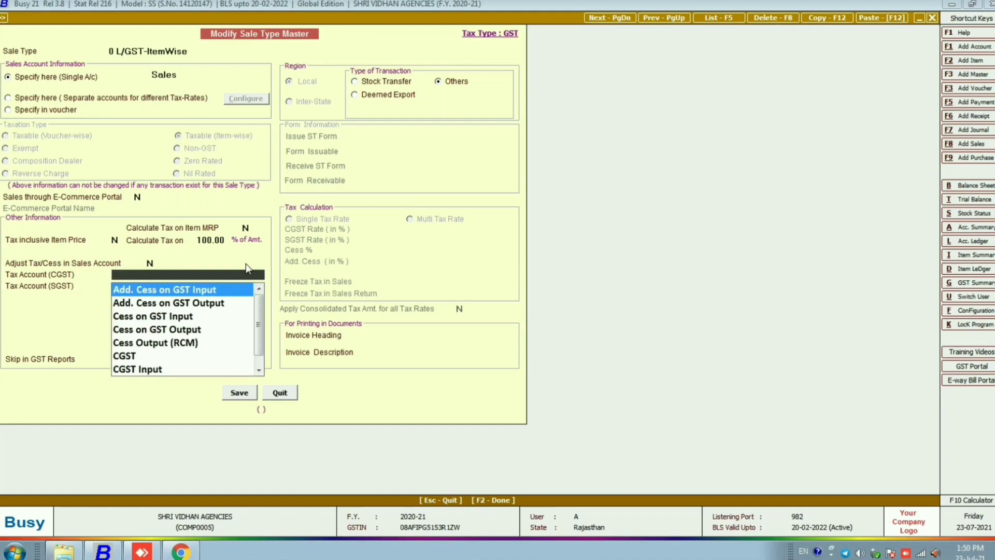
Step: Try adding an account named 1, filter its group by TAX, and discard the account form
{"action": "key", "text": "alt+c"}
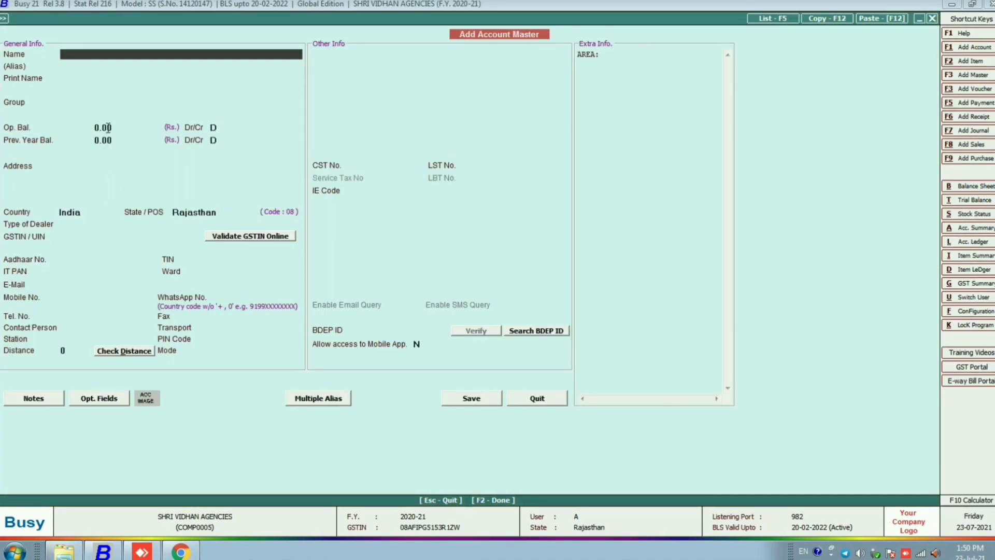
{"action": "left_click", "coordinate": [107, 105]}
{"action": "key", "text": "Return"}
{"action": "type", "text": "1"}
{"action": "key", "text": "Return"}
{"action": "key", "text": "Return"}
{"action": "key", "text": "Return"}
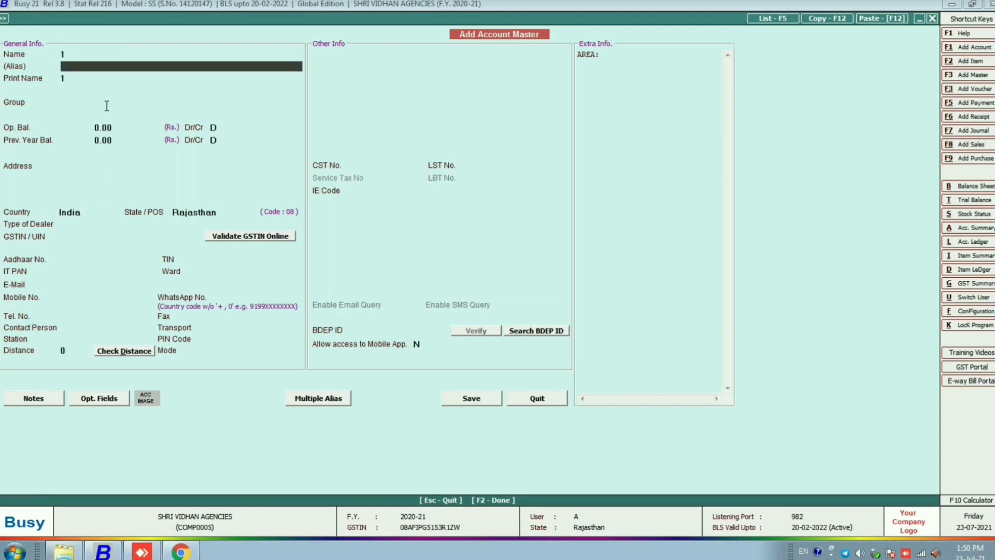
{"action": "type", "text": "TAX"}
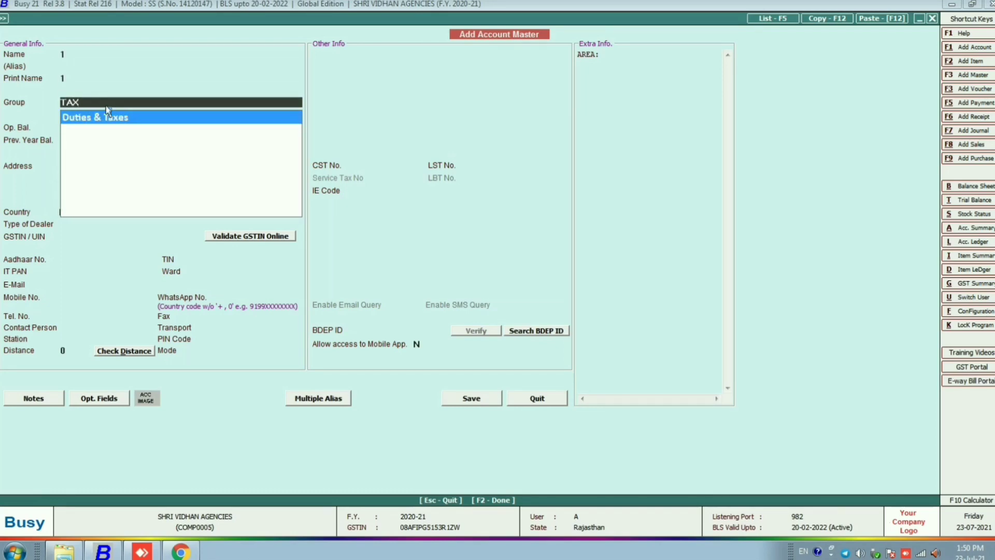
{"action": "key", "text": "Escape"}
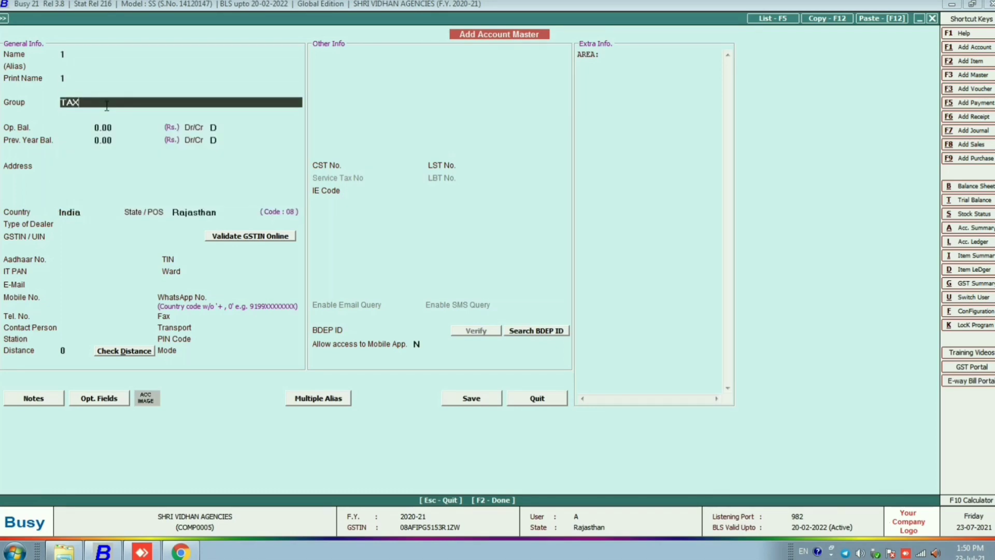
{"action": "key", "text": "Escape"}
{"action": "key", "text": "Return"}
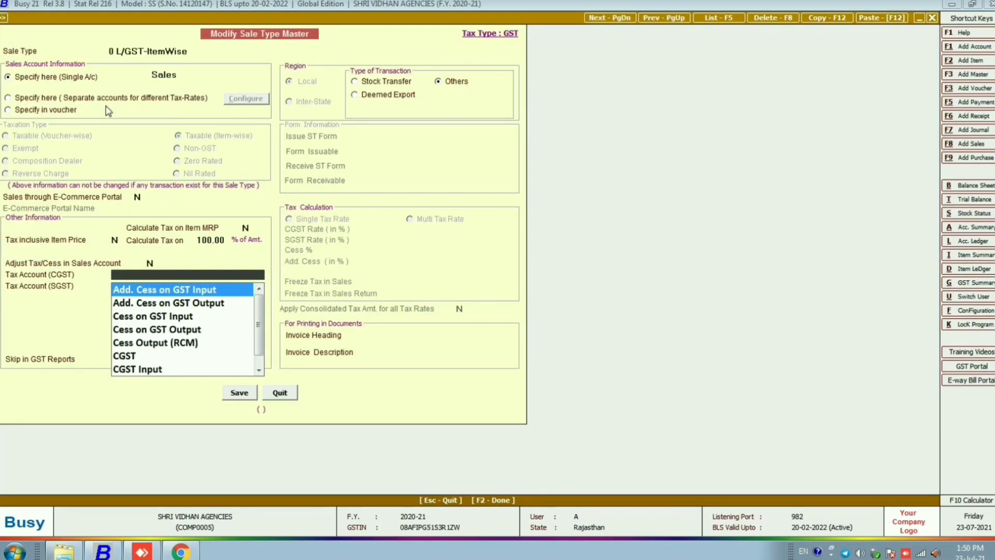
Step: Set the sale type's CGST tax account to CGST, then quit the sale type master and sales voucher without saving
{"action": "type", "text": "CGS"}
{"action": "key", "text": "Return"}
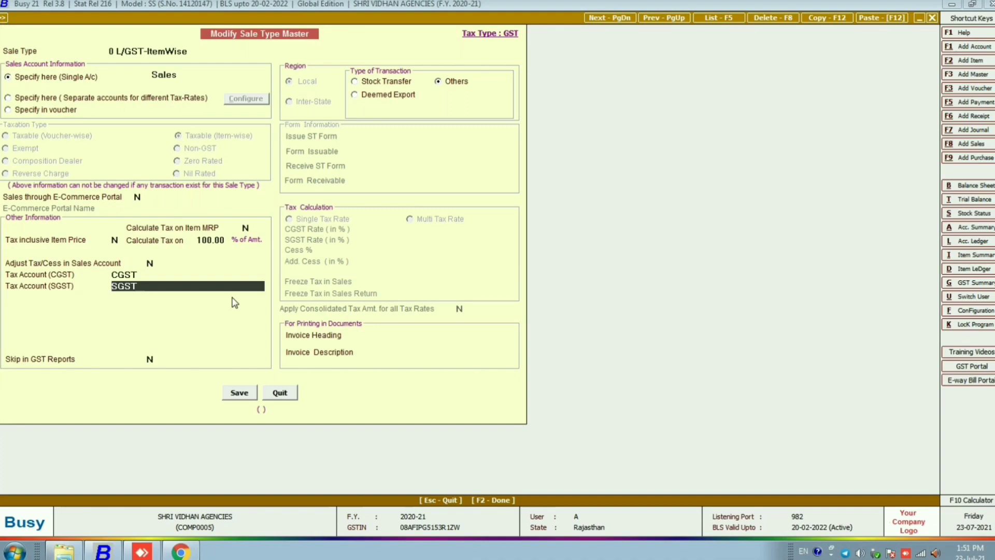
{"action": "key", "text": "Escape"}
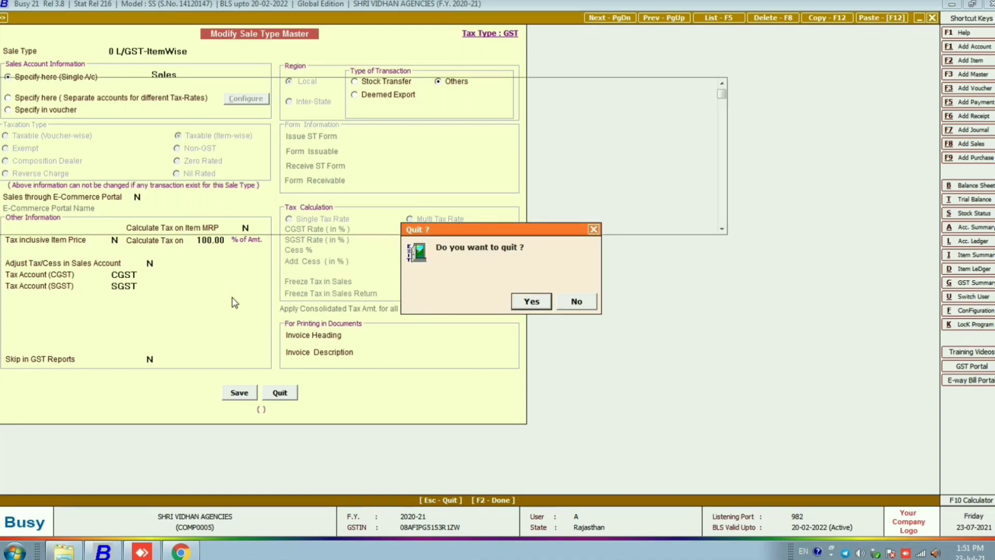
{"action": "key", "text": "Return"}
{"action": "key", "text": "Escape"}
{"action": "key", "text": "Return"}
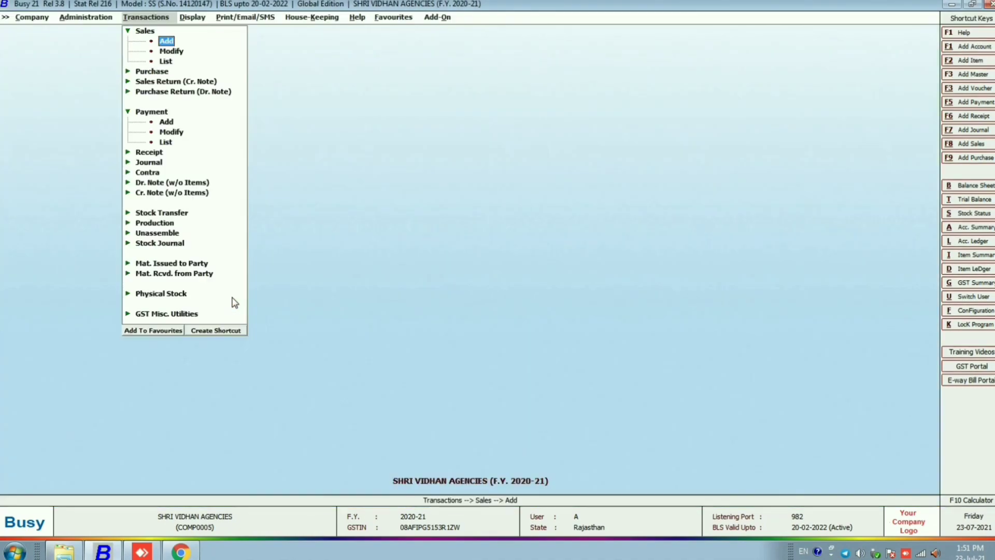
Step: Add a new payment voucher dated 22-10-2020
{"action": "key", "text": "Down"}
{"action": "key", "text": "Down"}
{"action": "key", "text": "Down"}
{"action": "key", "text": "Down"}
{"action": "key", "text": "Down"}
{"action": "key", "text": "Down"}
{"action": "key", "text": "Down"}
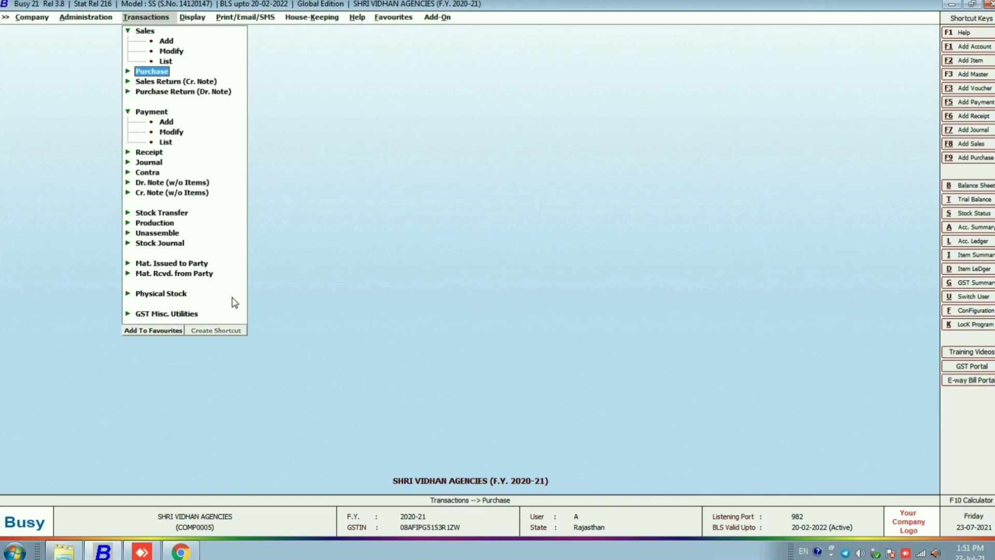
{"action": "key", "text": "Return"}
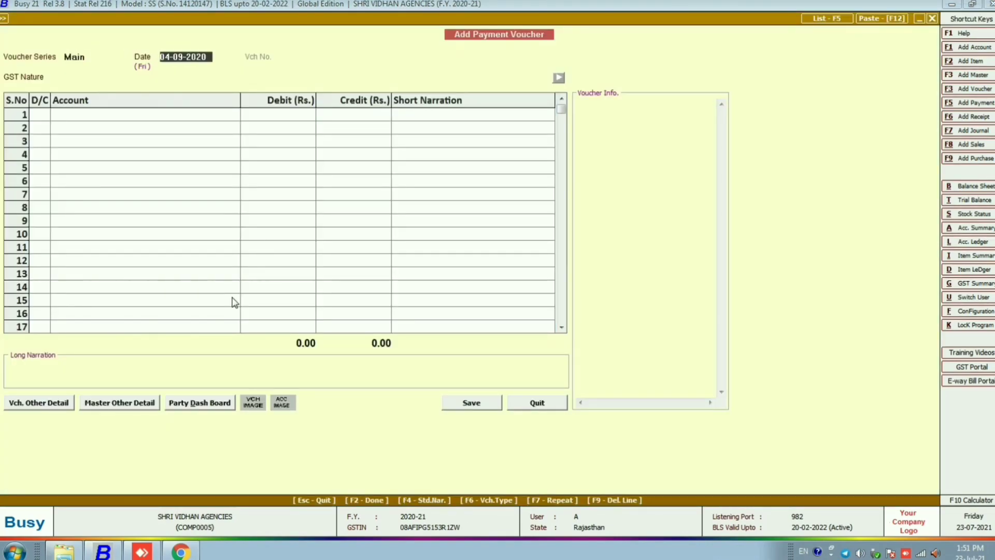
{"action": "type", "text": "22-10"}
{"action": "key", "text": "Return"}
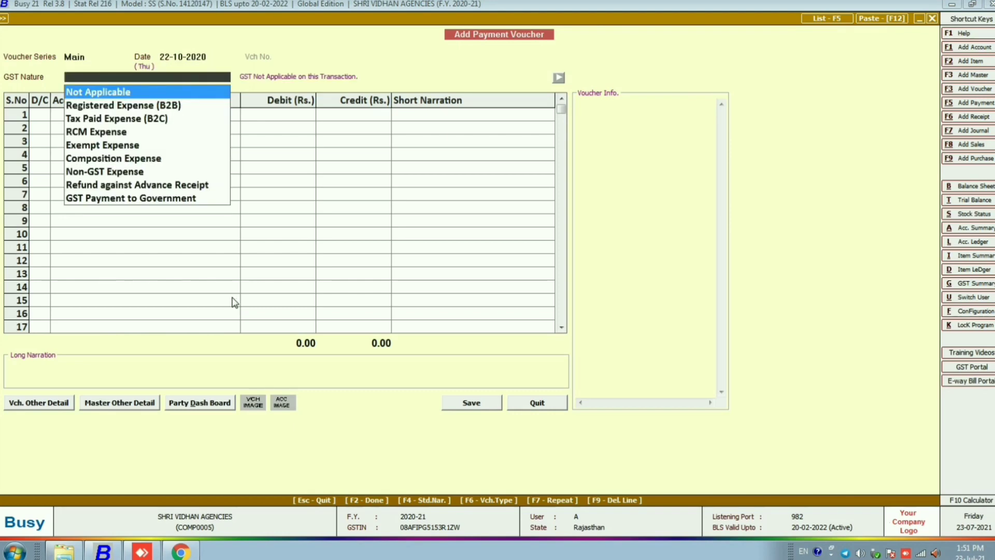
Step: Set the payment voucher's GST nature to GST Payment to Government and begin its first debit line
{"action": "key", "text": "Down"}
{"action": "key", "text": "Down"}
{"action": "key", "text": "Down"}
{"action": "key", "text": "Down"}
{"action": "key", "text": "Down"}
{"action": "key", "text": "Down"}
{"action": "key", "text": "Down"}
{"action": "key", "text": "Down"}
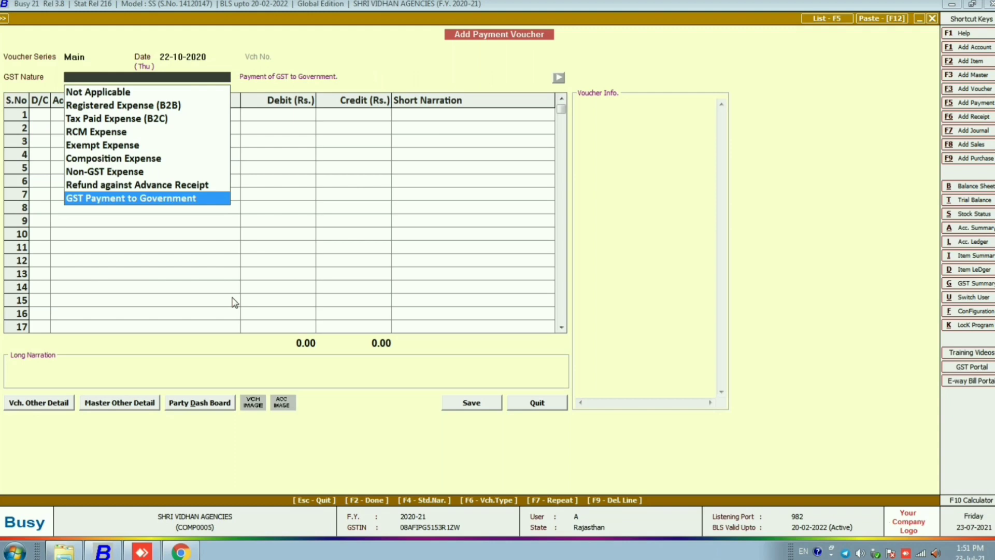
{"action": "key", "text": "Return"}
{"action": "key", "text": "Return"}
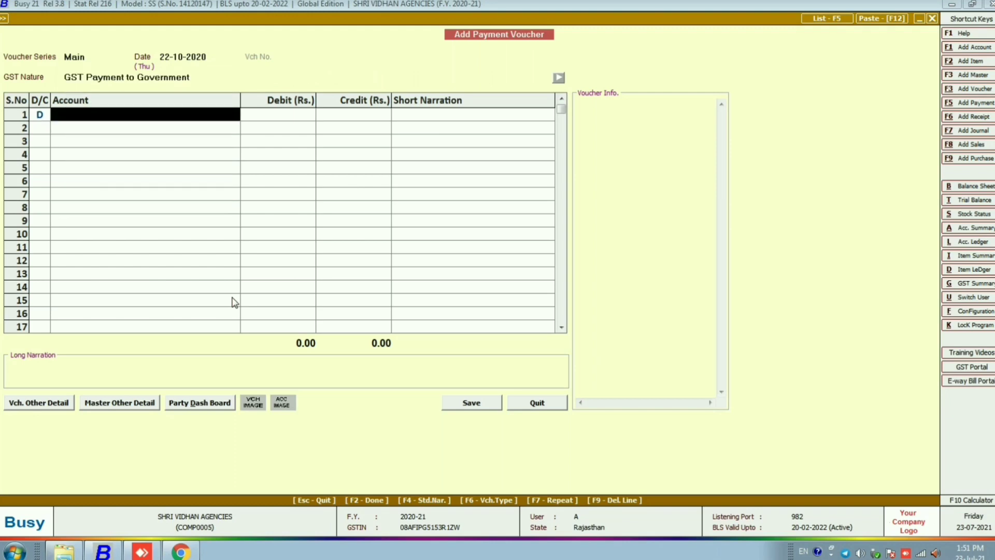
Step: Debit the CGST account with the challan's CGST tax amount of 3200
{"action": "type", "text": "cGST"}
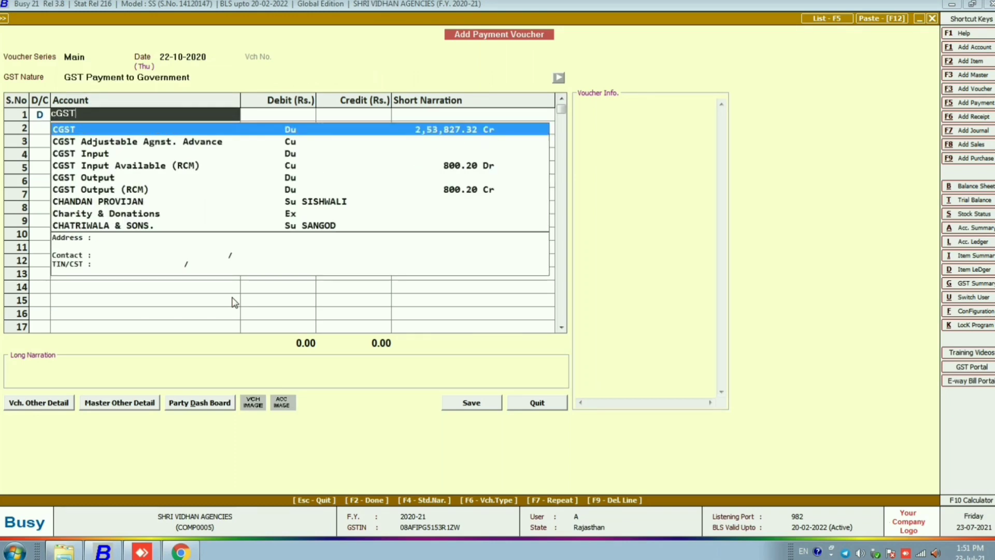
{"action": "key", "text": "Return"}
{"action": "key", "text": "alt+Tab"}
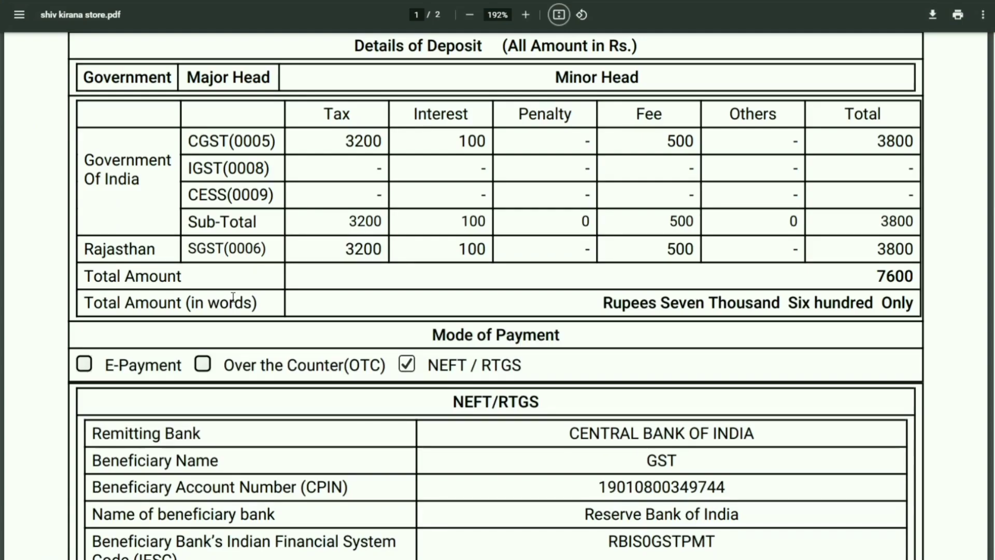
{"action": "key", "text": "alt+Tab"}
{"action": "type", "text": "3200"}
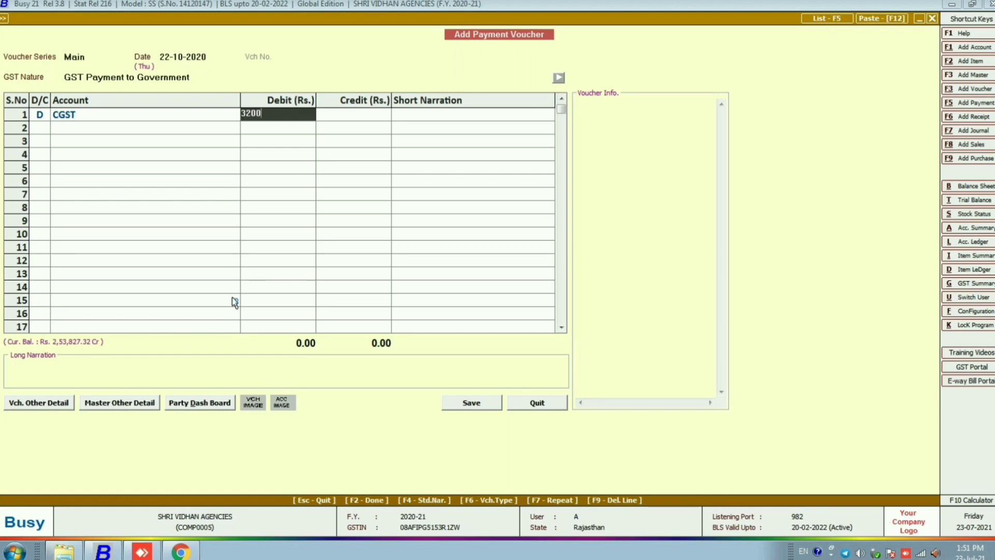
{"action": "key", "text": "Return"}
{"action": "key", "text": "Return"}
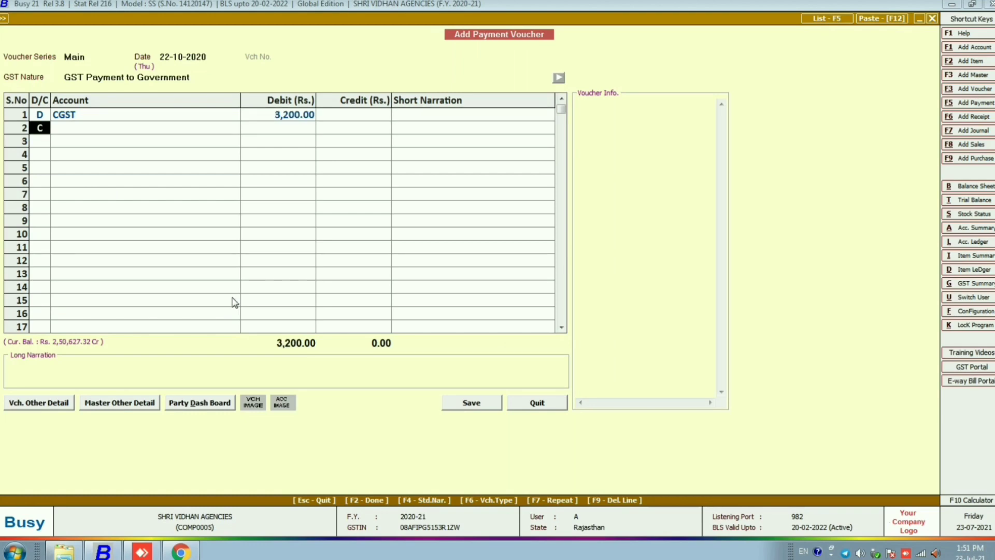
Step: Add a second debit line for the SGST account with the challan's tax amount of 3200
{"action": "type", "text": "D"}
{"action": "key", "text": "Return"}
{"action": "type", "text": "sG"}
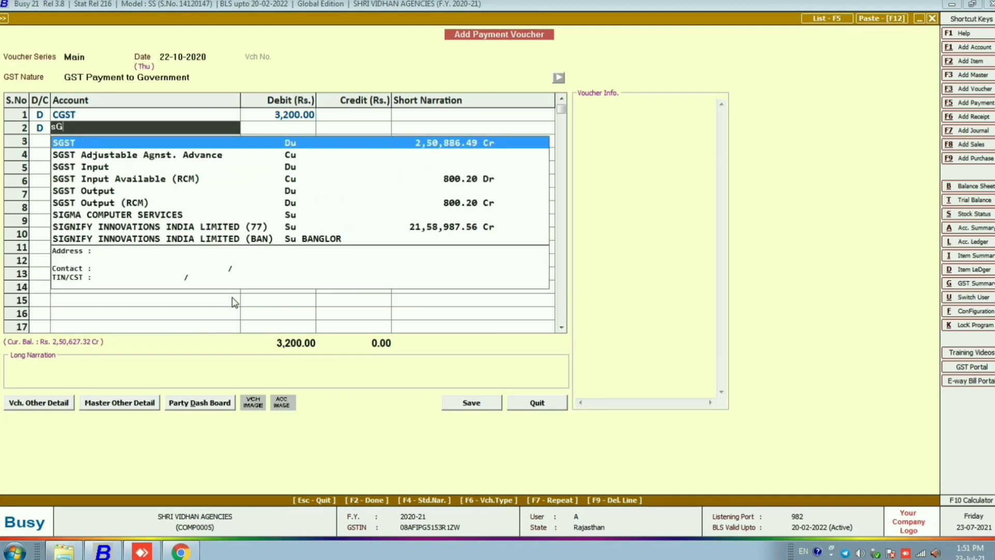
{"action": "key", "text": "Return"}
{"action": "key", "text": "alt+Tab"}
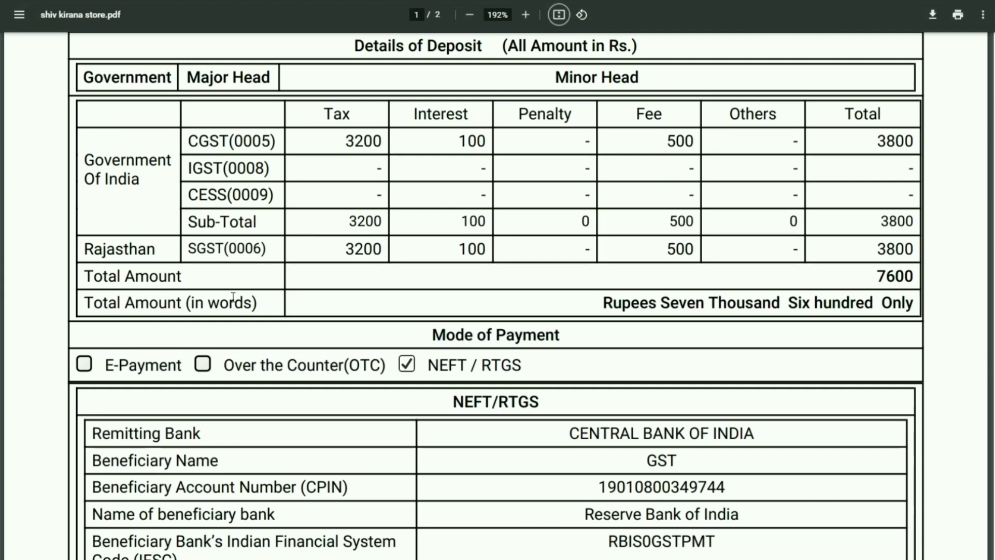
{"action": "key", "text": "alt+Tab"}
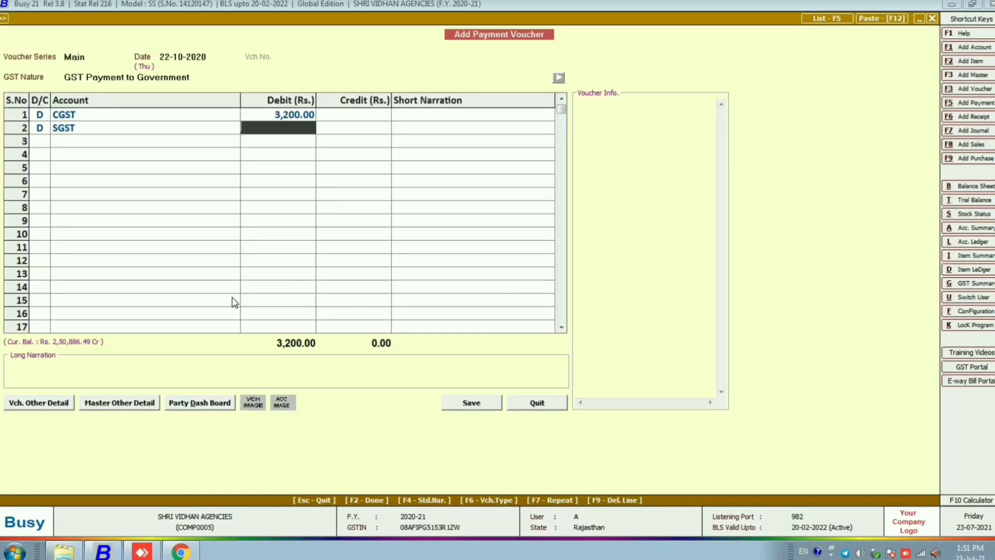
{"action": "type", "text": "3200"}
{"action": "key", "text": "Return"}
{"action": "key", "text": "Return"}
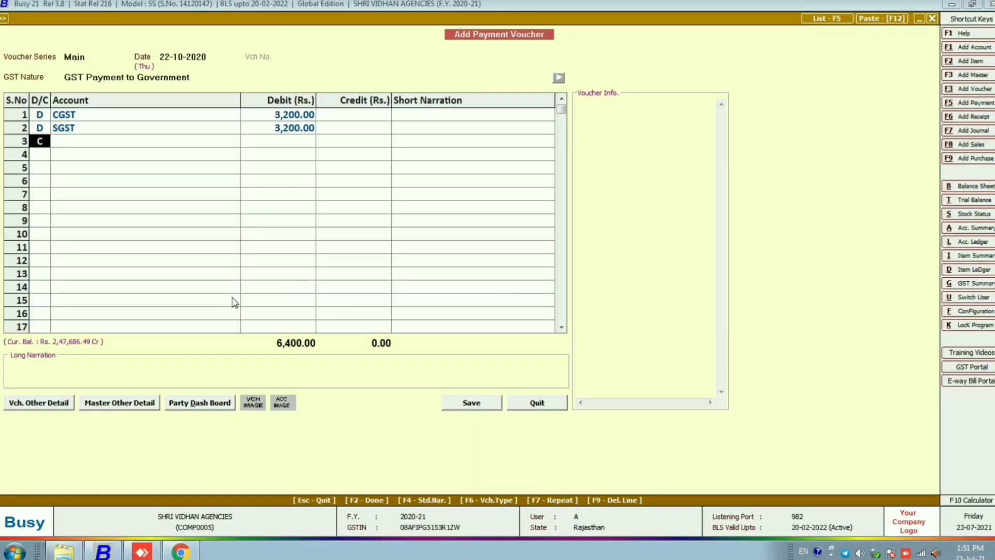
Step: Add a third debit line for the GST INTREST account and review its account master
{"action": "key", "text": "d"}
{"action": "key", "text": "Return"}
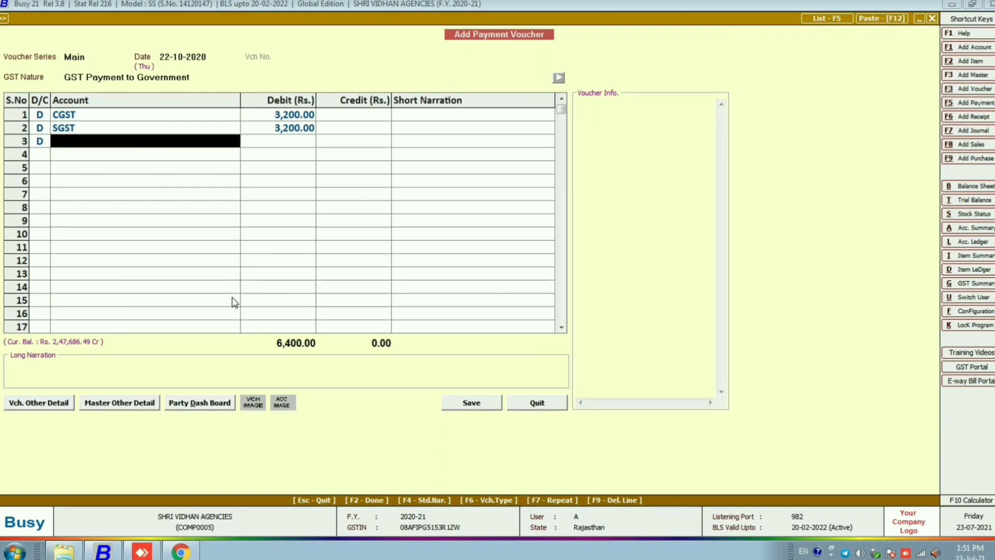
{"action": "key", "text": "alt+Tab"}
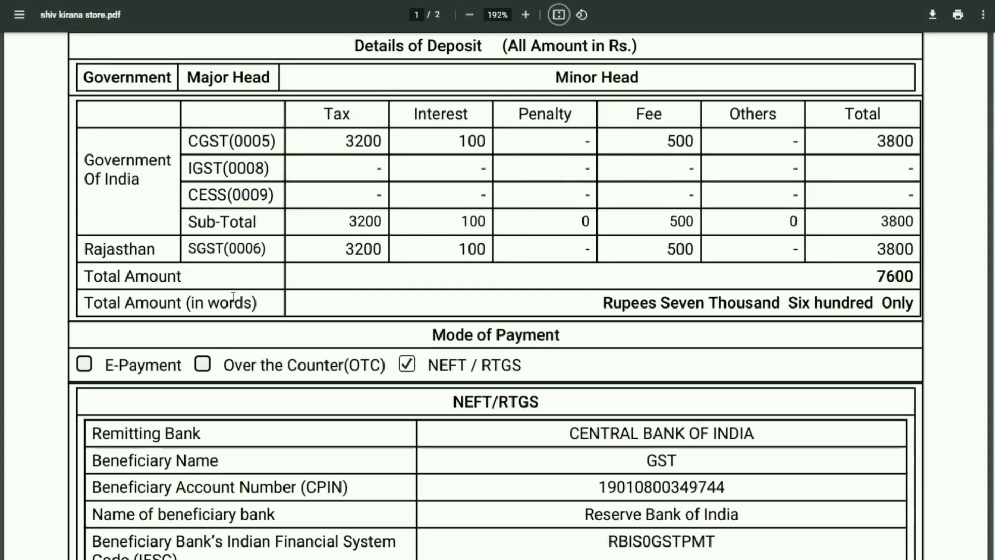
{"action": "key", "text": "alt+Tab"}
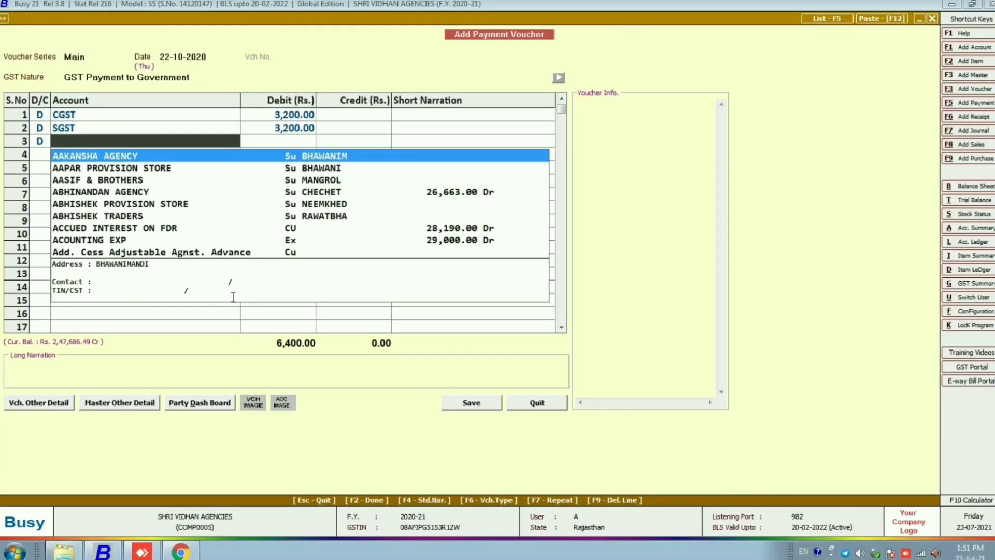
{"action": "type", "text": "GST"}
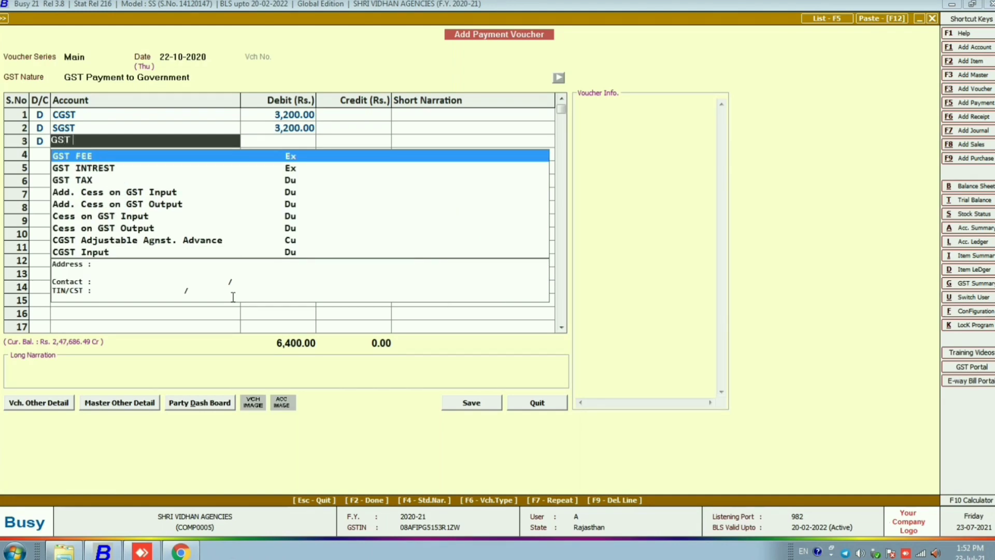
{"action": "key", "text": "Down"}
{"action": "key", "text": "Return"}
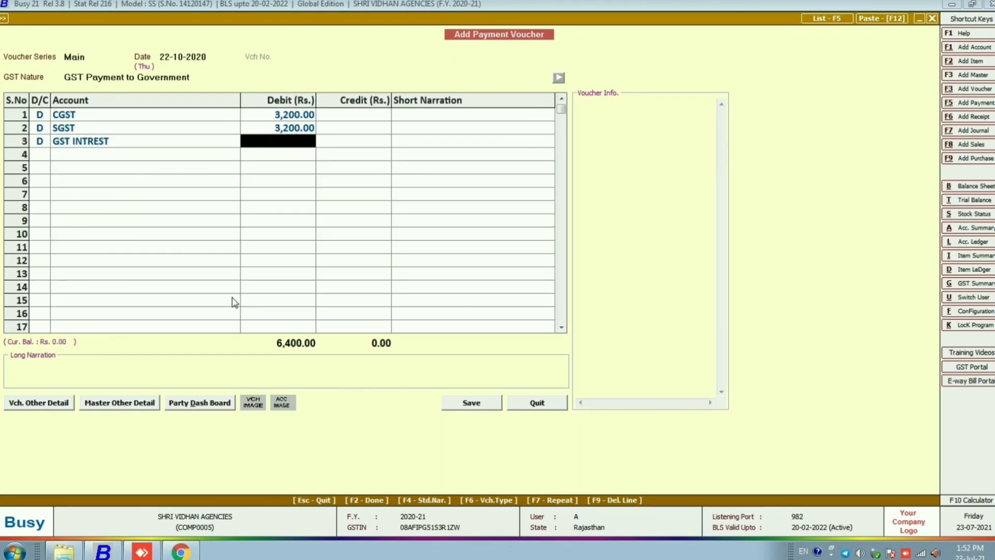
{"action": "key", "text": "Left"}
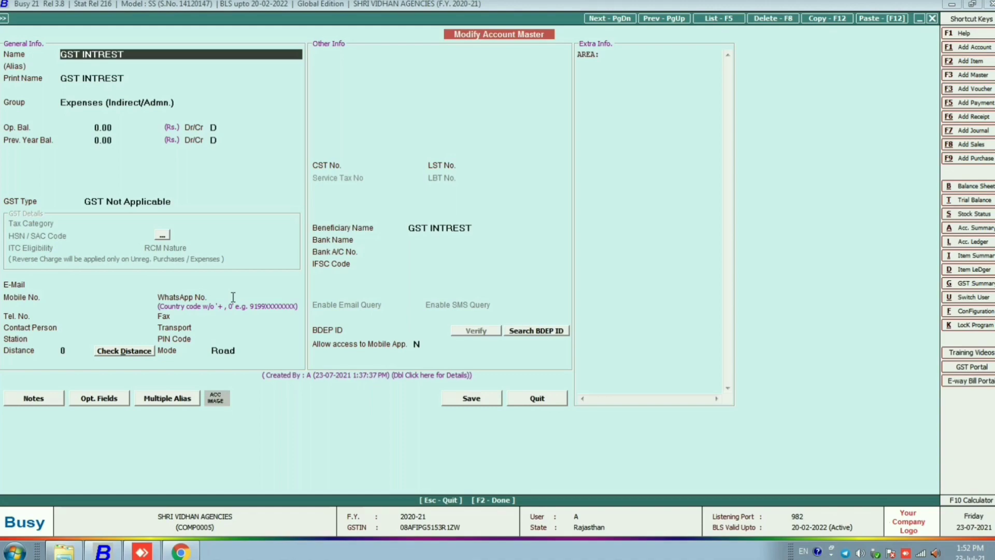
{"action": "key", "text": "F2"}
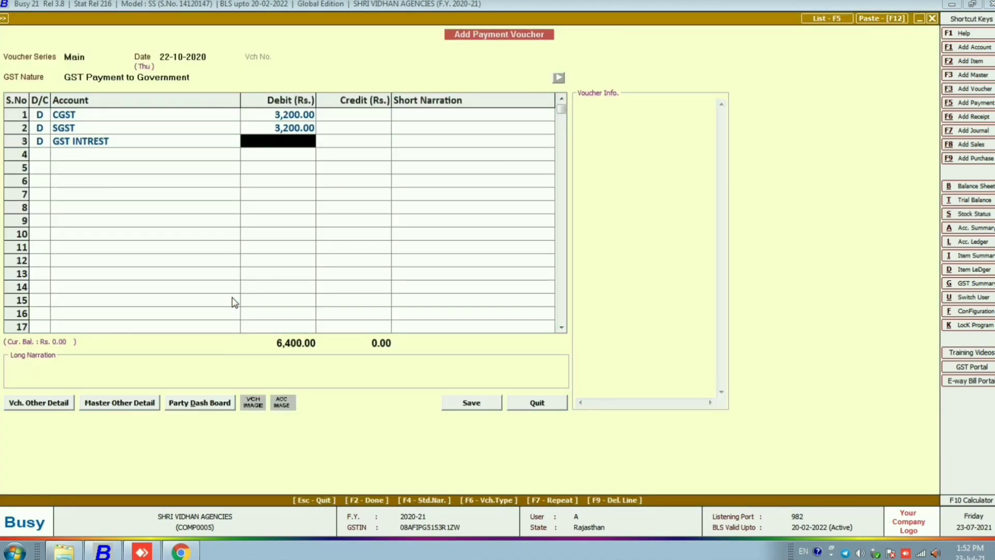
Step: Set the GST INTREST debit to 200, the combined CGST and SGST interest on the challan
{"action": "key", "text": "alt+Tab"}
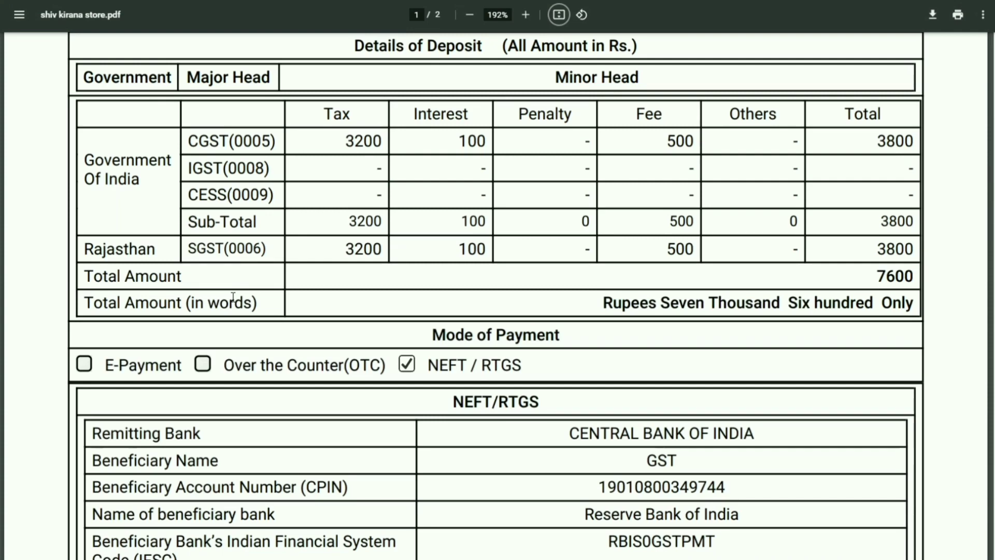
{"action": "key", "text": "alt+Tab"}
{"action": "type", "text": "200"}
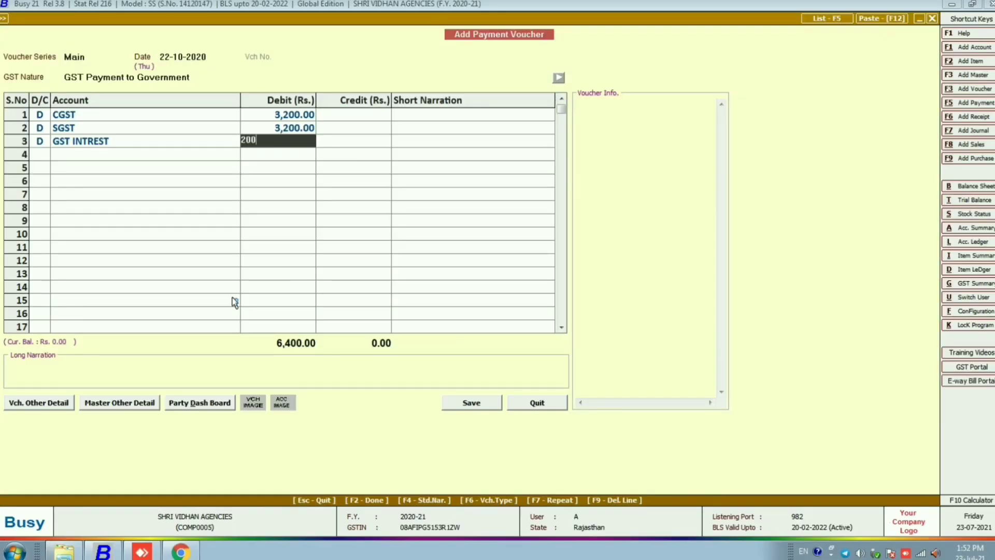
{"action": "key", "text": "Return"}
{"action": "key", "text": "Return"}
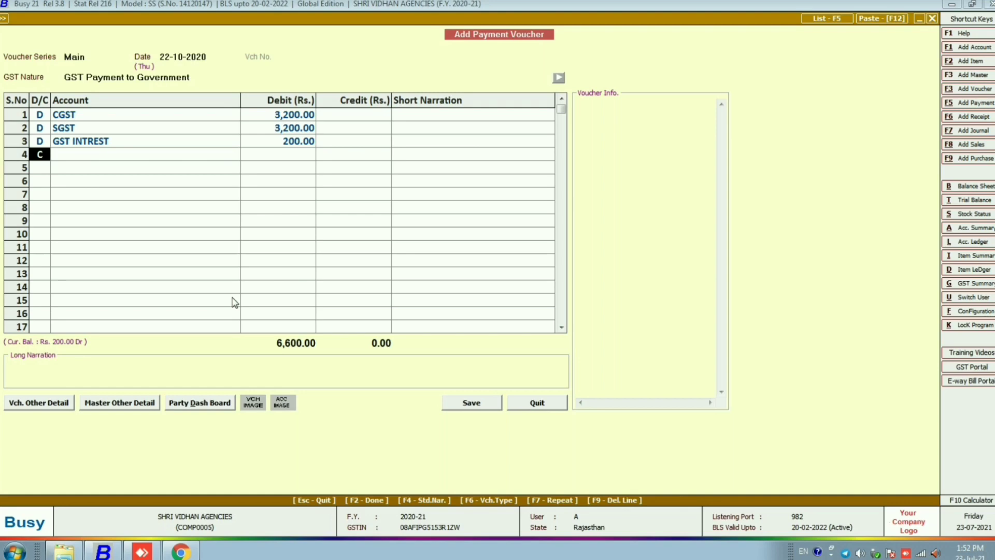
Step: Add a fourth debit line for the GST FEE account with 1000 and compare the voucher's debit total with the challan total
{"action": "key", "text": "d"}
{"action": "key", "text": "Return"}
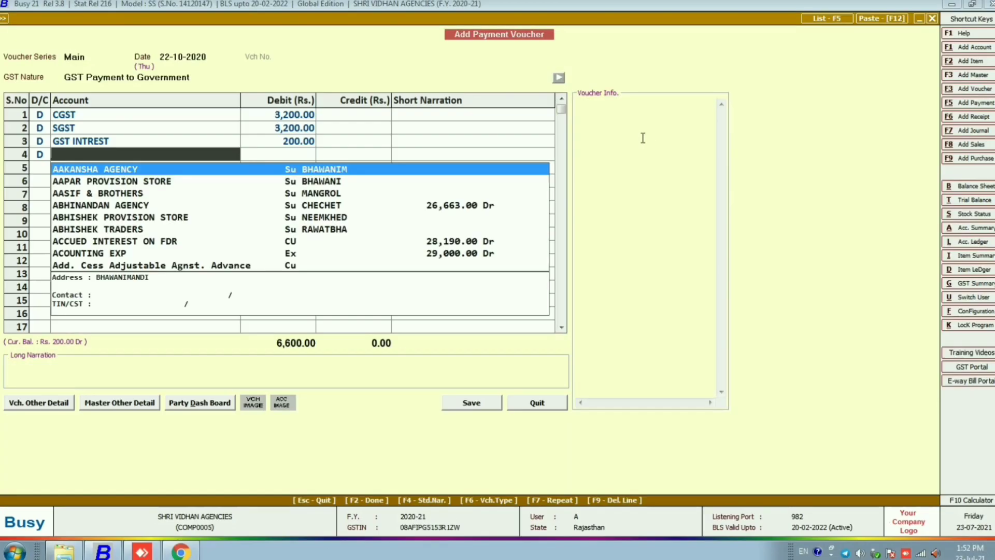
{"action": "type", "text": "GST"}
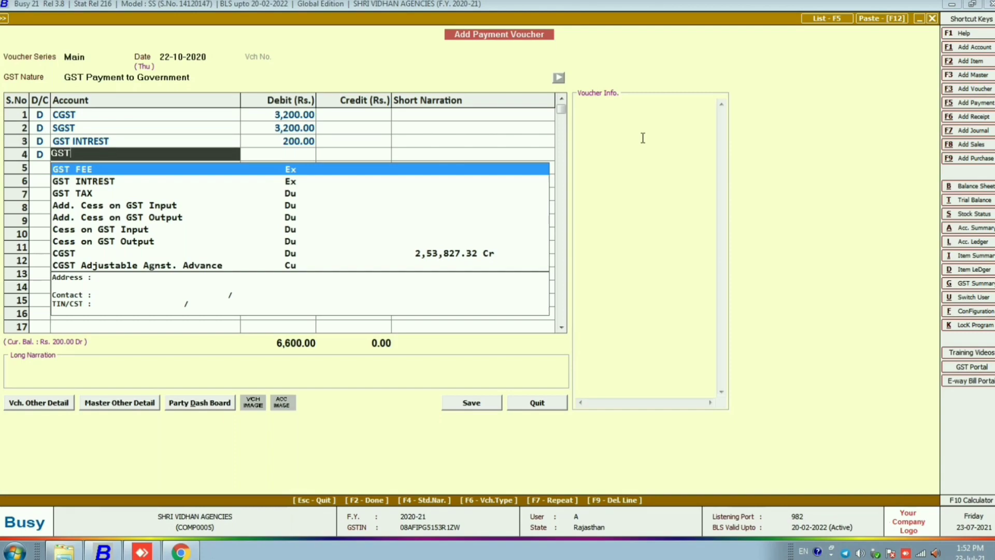
{"action": "key", "text": "Return"}
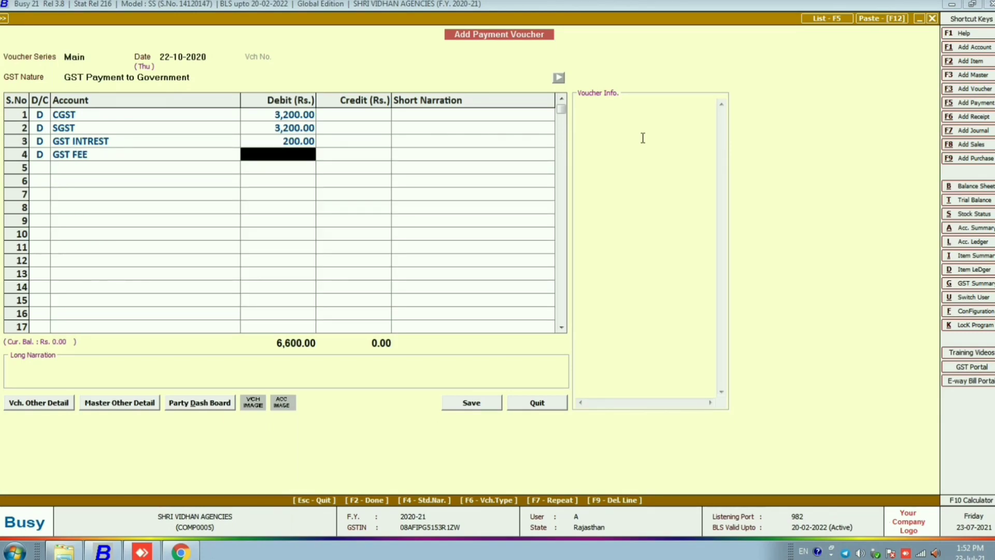
{"action": "type", "text": "1000"}
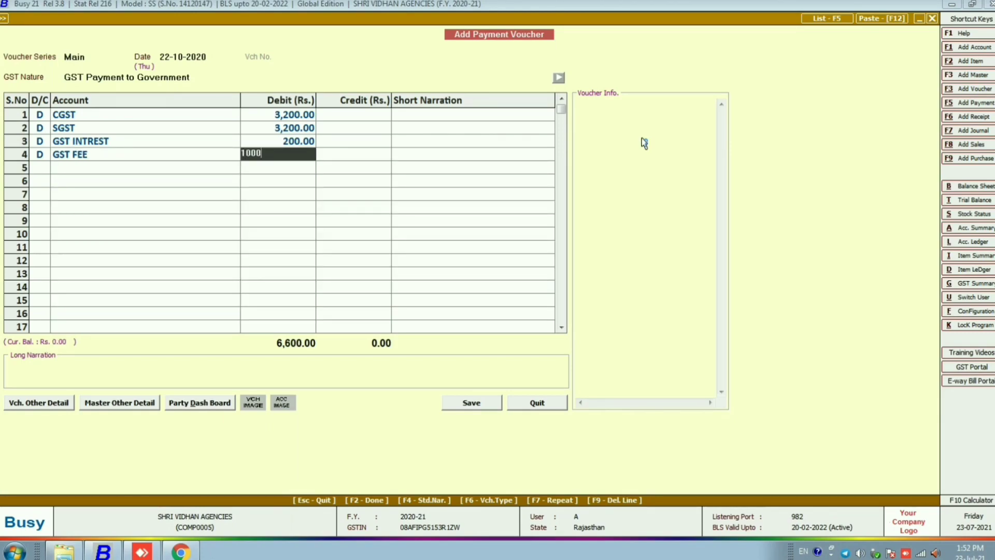
{"action": "key", "text": "Return"}
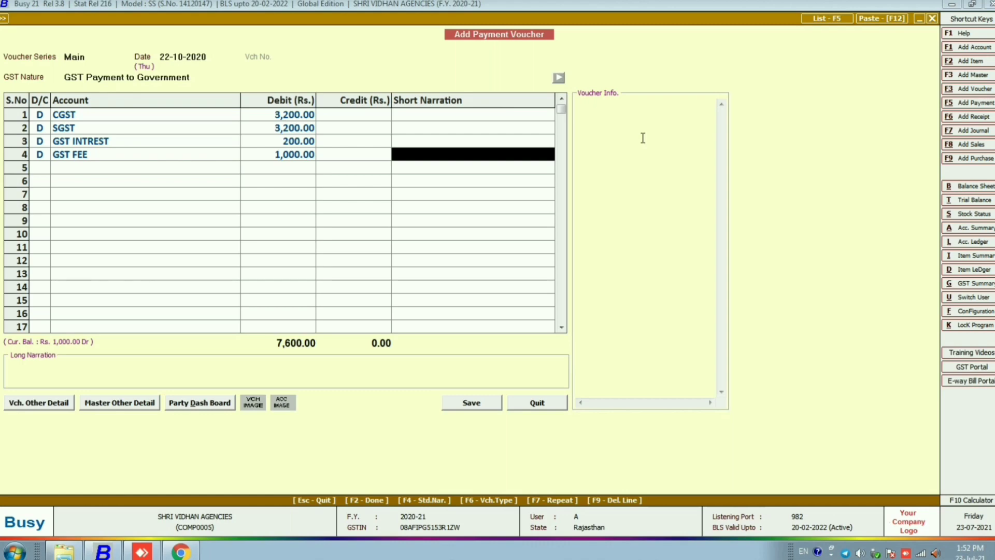
{"action": "key", "text": "alt+Tab"}
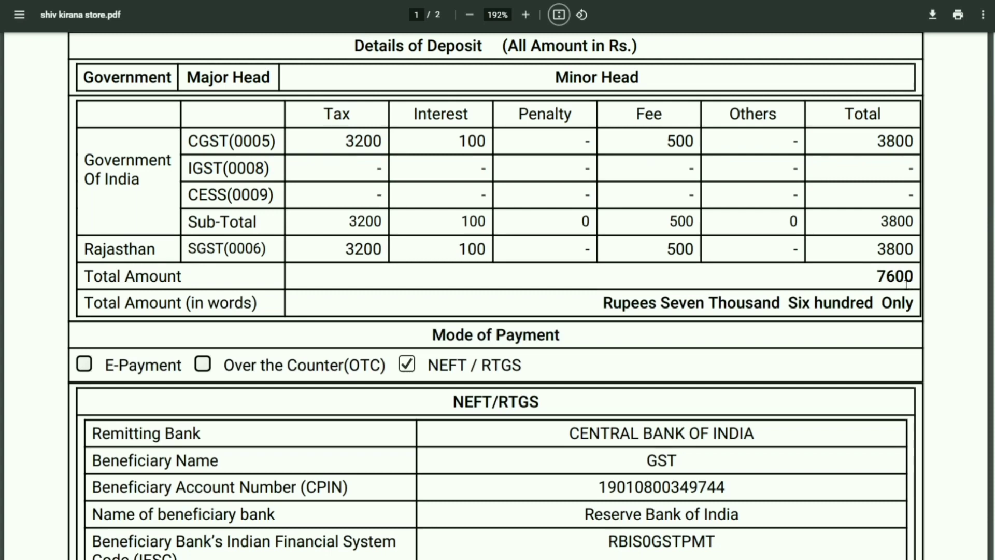
{"action": "key", "text": "alt+Tab"}
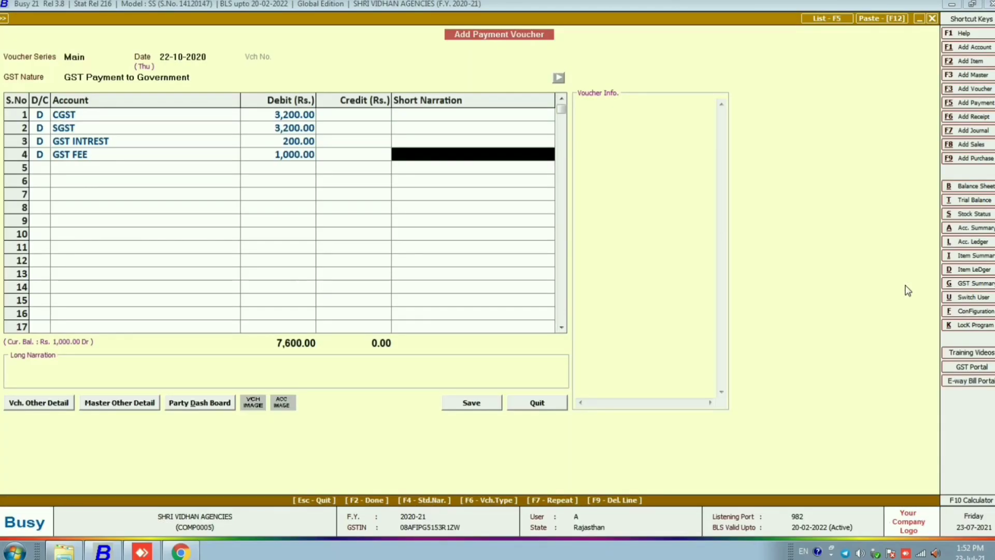
Step: Credit the SBI BANK CC LIMIT account with 7,600 to balance the voucher
{"action": "key", "text": "Return"}
{"action": "key", "text": "Return"}
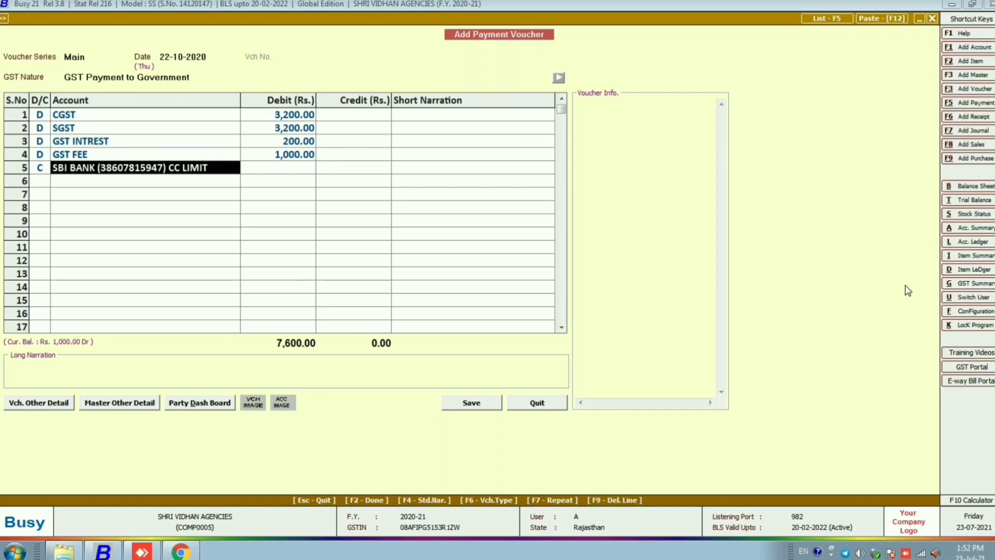
{"action": "key", "text": "Return"}
{"action": "key", "text": "Return"}
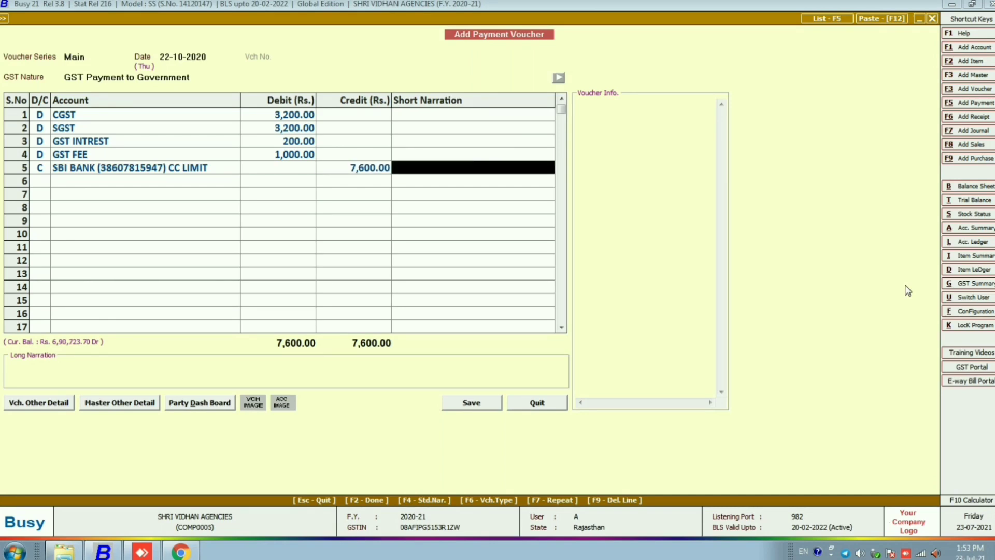
{"action": "key", "text": "Return"}
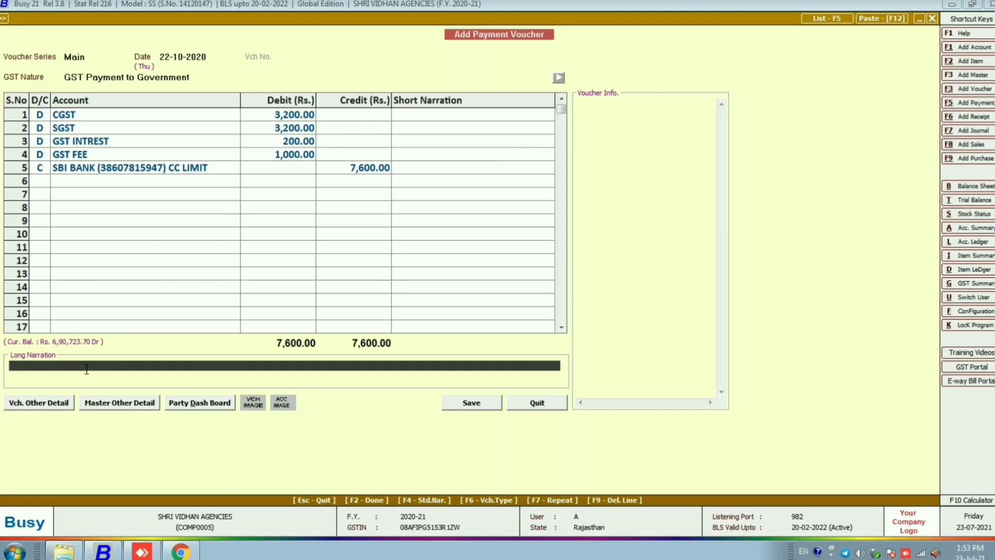
Step: In the GST payment details, choose Regular Payment for the period ending 30-09-2020 and accept 3,200 tax each for CGST and SGST
{"action": "key", "text": "Return"}
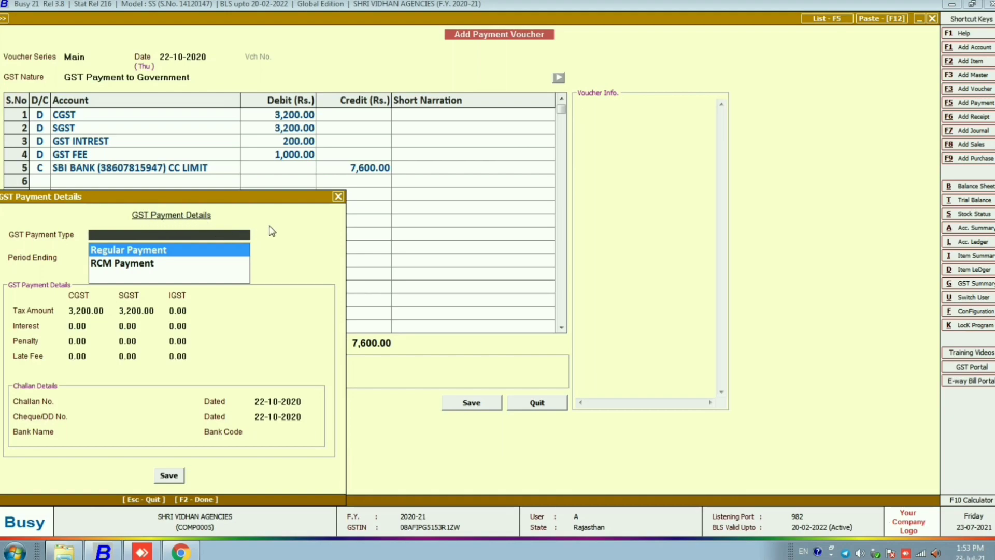
{"action": "key", "text": "Return"}
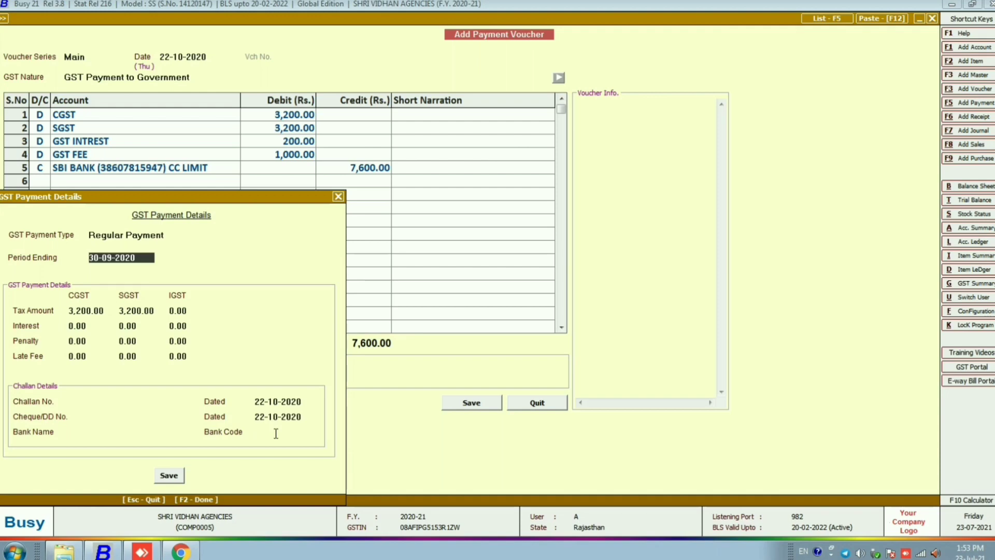
{"action": "key", "text": "Return"}
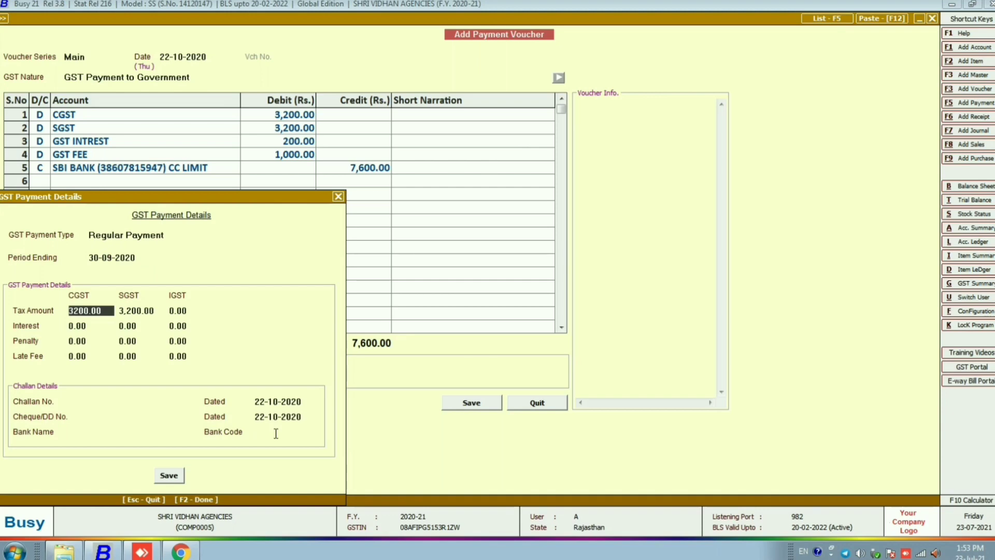
{"action": "key", "text": "Return"}
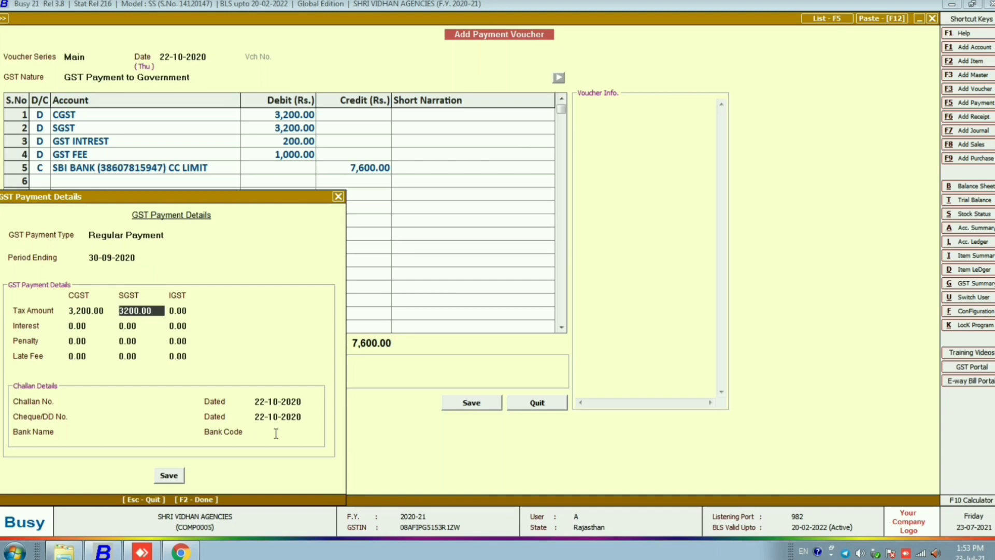
{"action": "key", "text": "Return"}
{"action": "key", "text": "Return"}
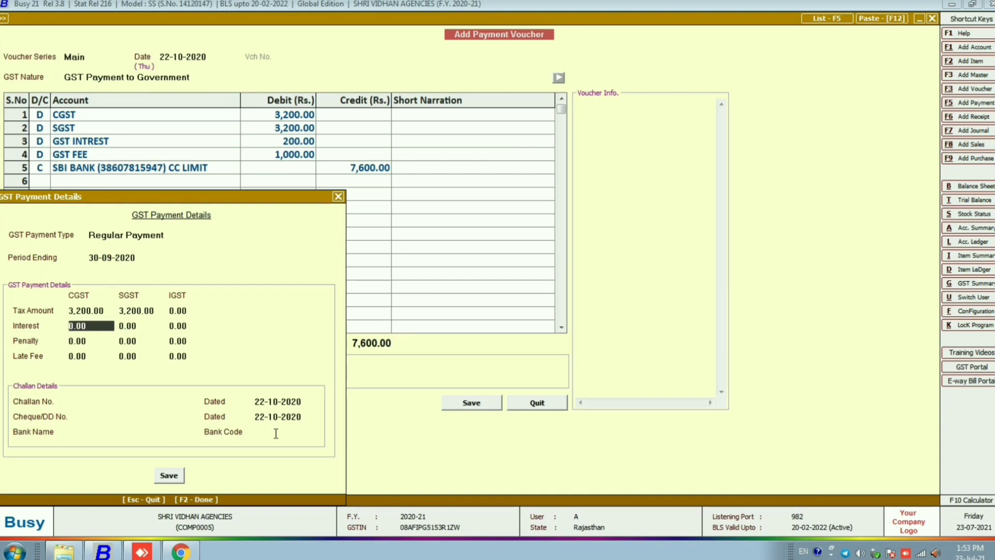
Step: Check the challan's interest amounts and enter 100 interest each for CGST and SGST in the GST payment details
{"action": "key", "text": "alt+Tab"}
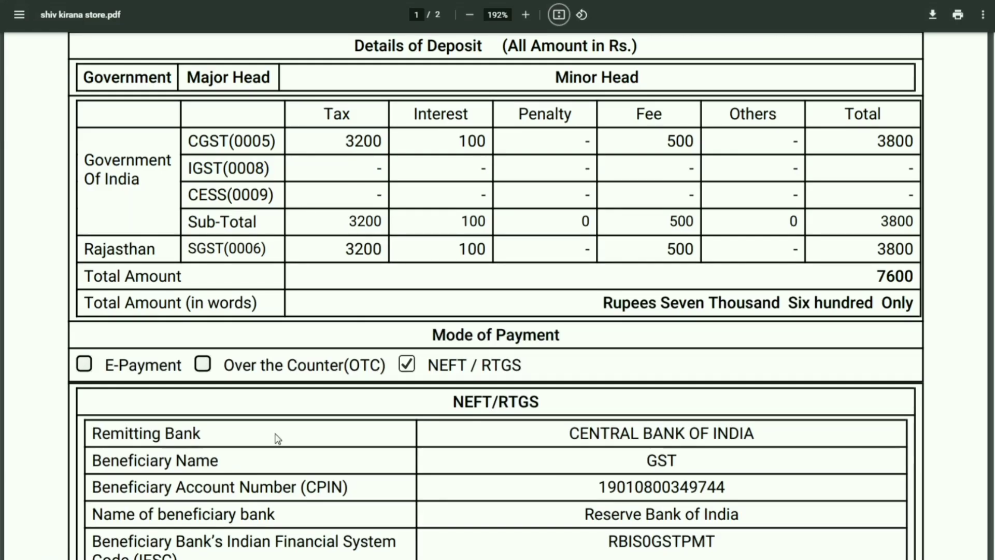
{"action": "key", "text": "alt+Tab"}
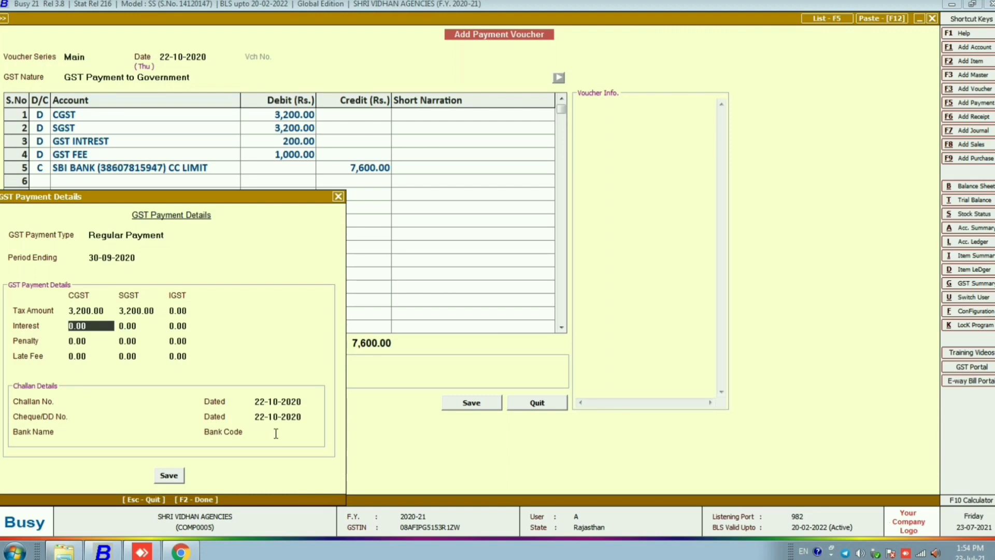
{"action": "type", "text": "100"}
{"action": "key", "text": "Return"}
{"action": "type", "text": "100"}
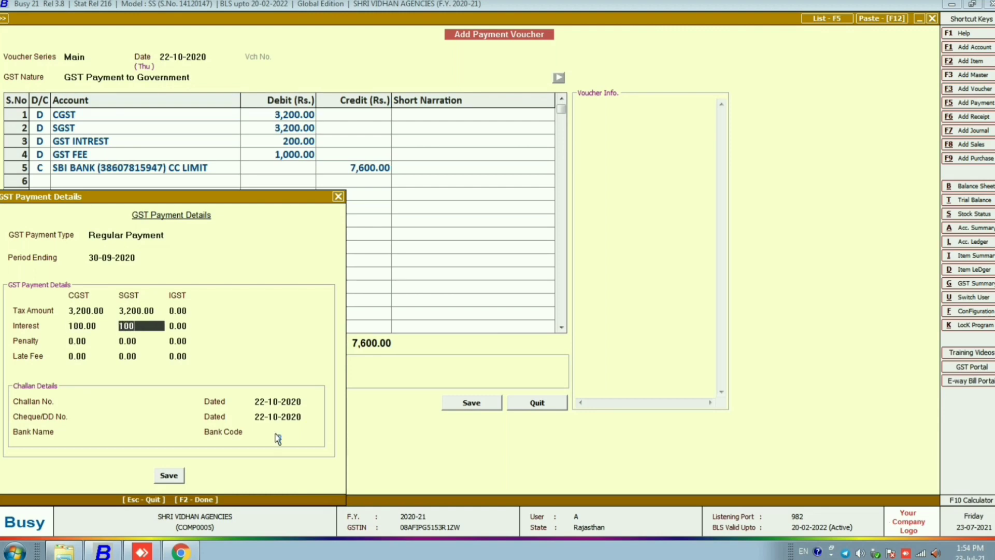
{"action": "key", "text": "Return"}
{"action": "key", "text": "Return"}
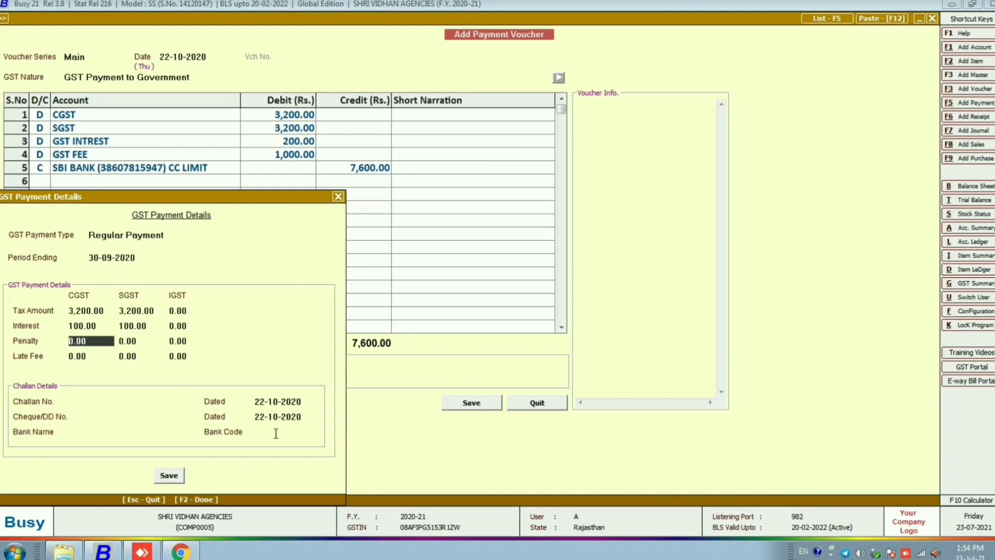
Step: Leave the penalty at zero and enter the challan's late fee of 500 each for CGST and SGST
{"action": "key", "text": "alt+Tab"}
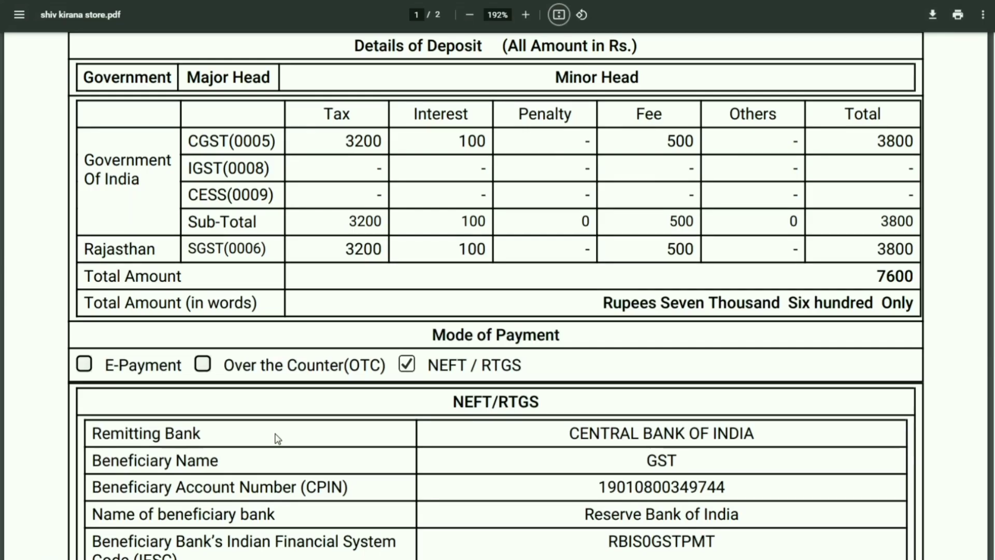
{"action": "key", "text": "alt+Tab"}
{"action": "type", "text": "5"}
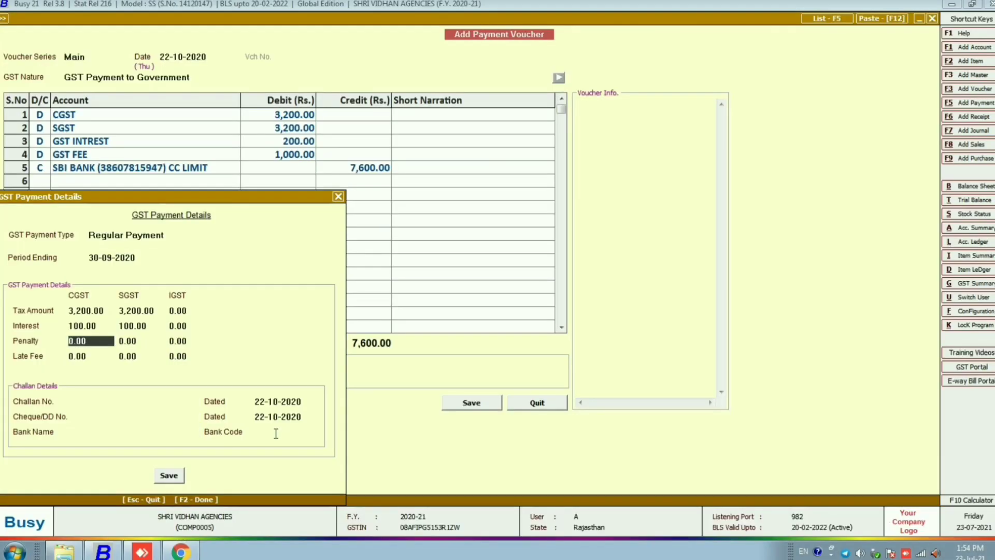
{"action": "key", "text": "BackSpace"}
{"action": "key", "text": "Return"}
{"action": "key", "text": "Return"}
{"action": "key", "text": "Return"}
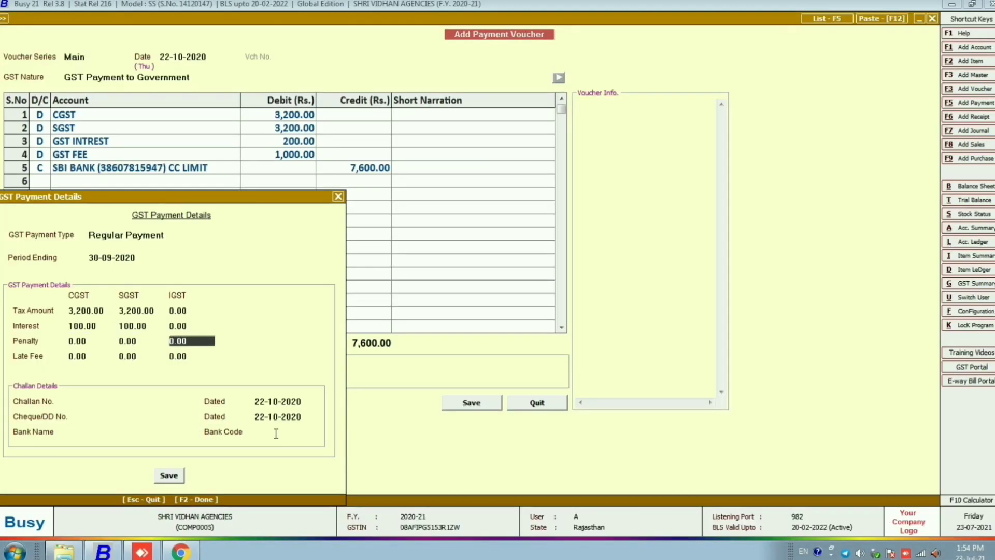
{"action": "type", "text": "500"}
{"action": "key", "text": "Return"}
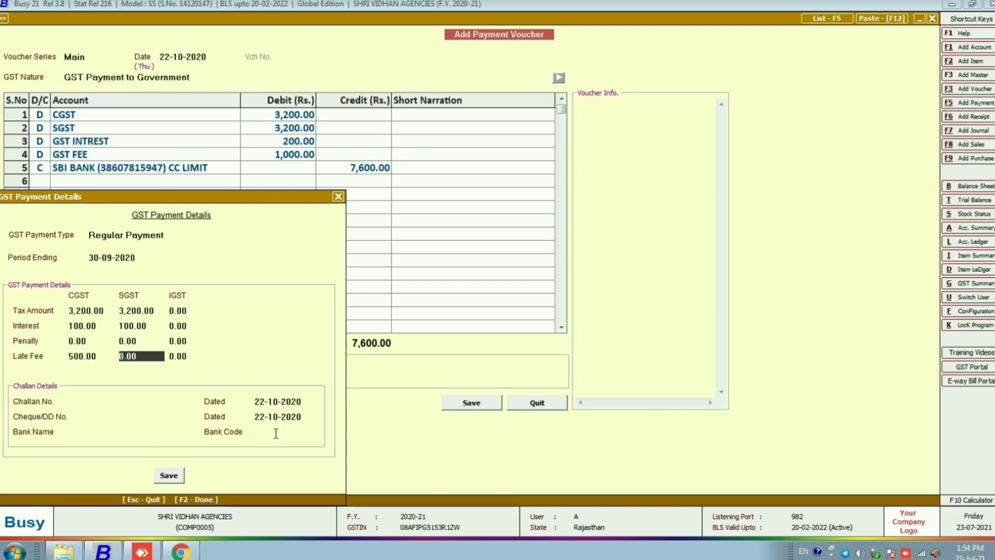
{"action": "type", "text": "500"}
{"action": "key", "text": "Return"}
{"action": "key", "text": "Return"}
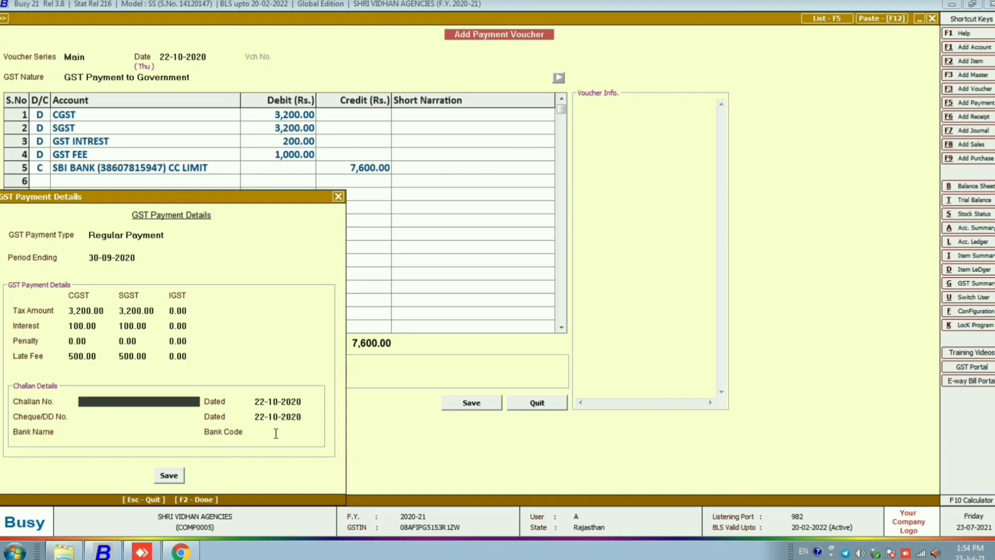
Step: Fill in the challan number and the cheque/DD number, keeping 22-10-2020 as the date of both
{"action": "key", "text": "alt+Tab"}
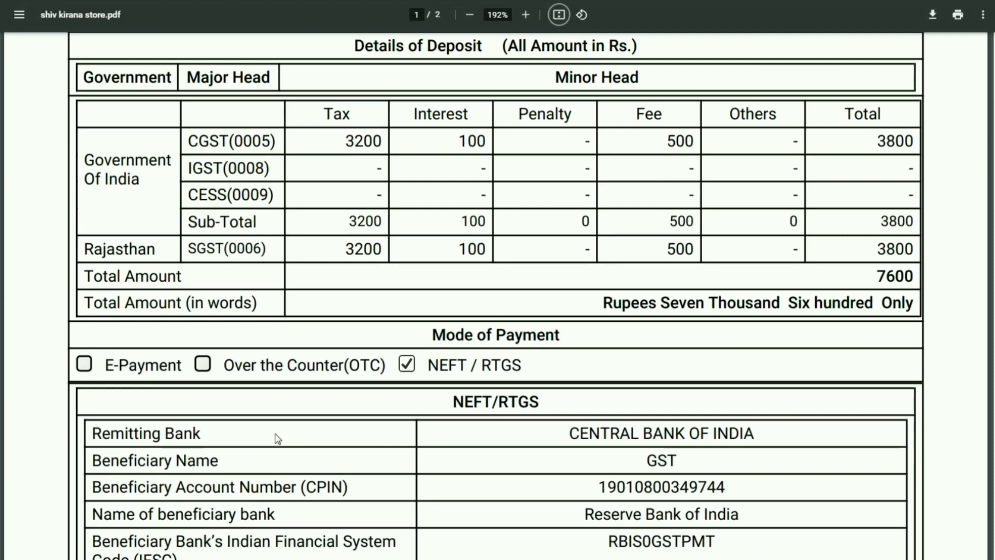
{"action": "key", "text": "alt+Tab"}
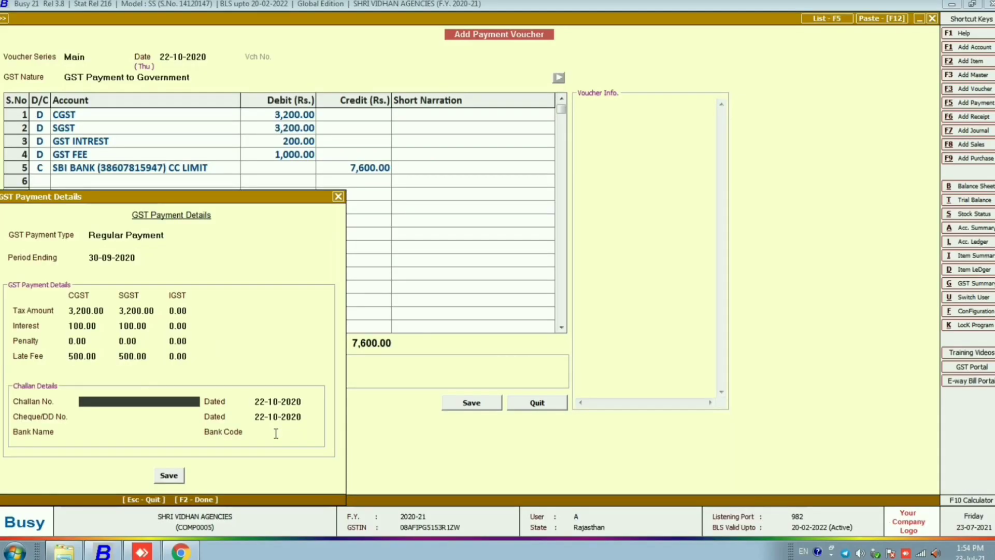
{"action": "type", "text": "123456"}
{"action": "key", "text": "Return"}
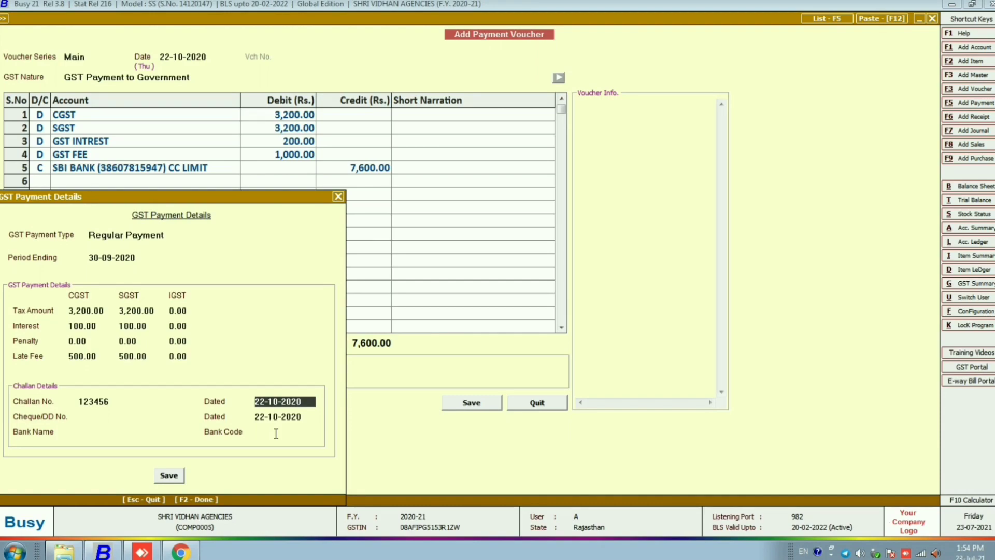
{"action": "key", "text": "Return"}
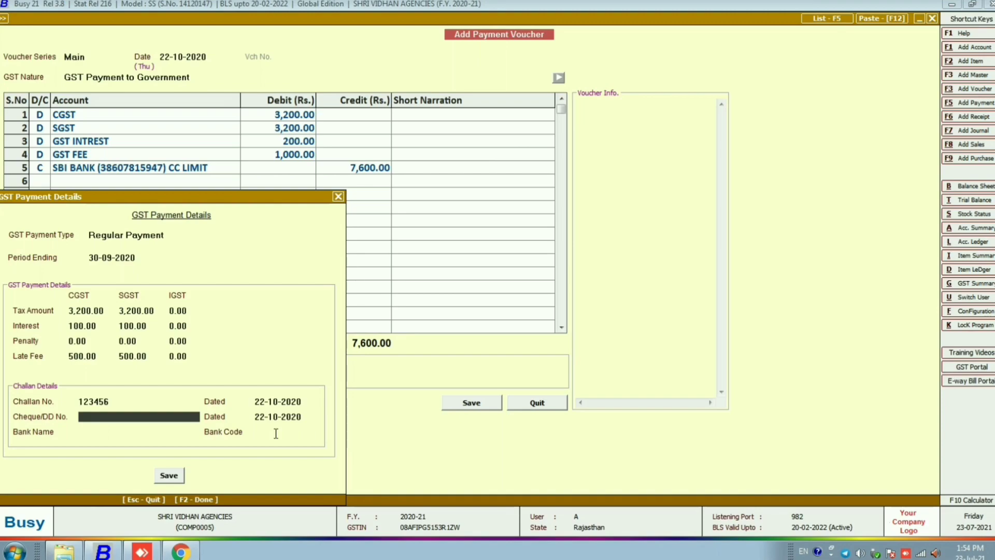
{"action": "type", "text": "012345"}
{"action": "key", "text": "Return"}
{"action": "key", "text": "Return"}
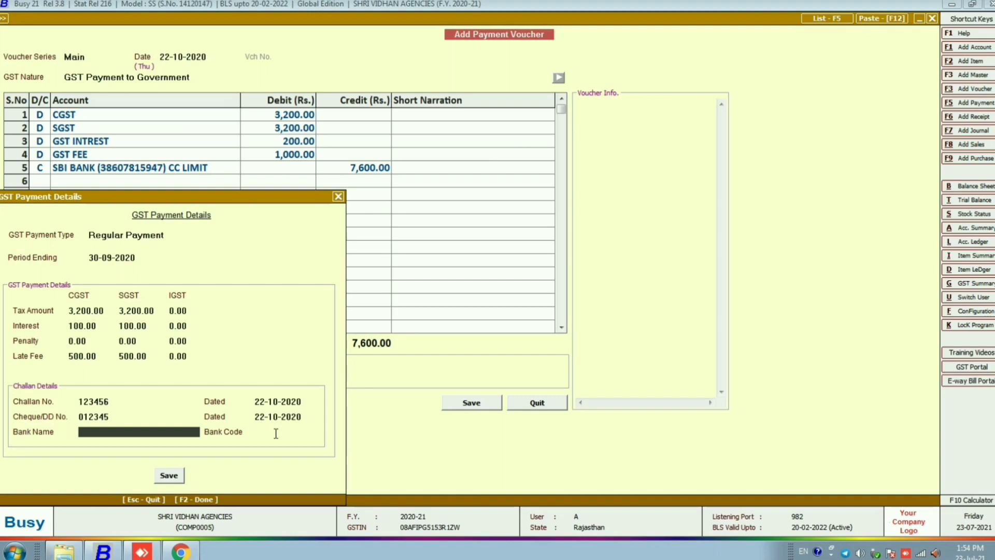
Step: Enter SBI BANK as the bank name, leave the bank code blank and accept the GST payment details
{"action": "type", "text": "B"}
{"action": "key", "text": "BackSpace"}
{"action": "type", "text": "SBI BANK"}
{"action": "key", "text": "Return"}
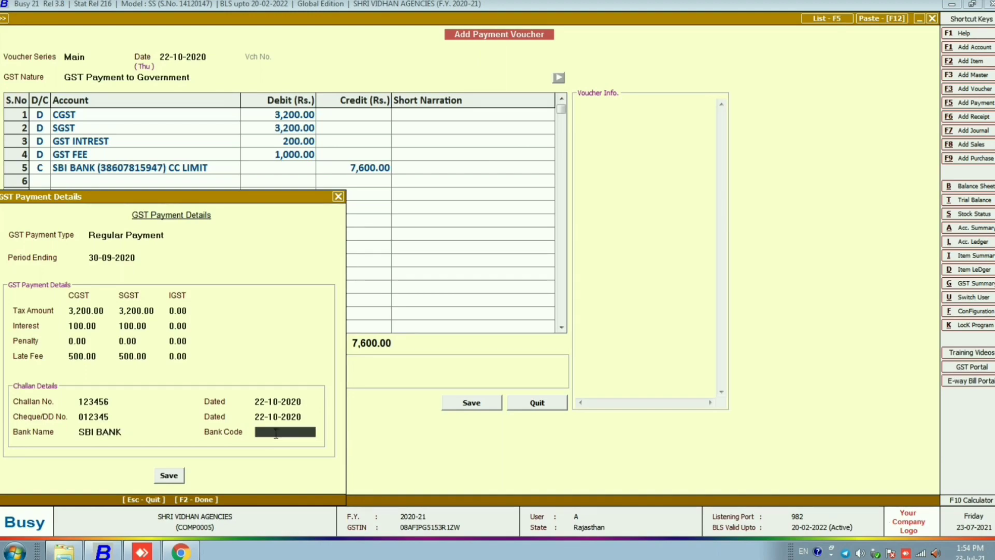
{"action": "key", "text": "Return"}
{"action": "key", "text": "Return"}
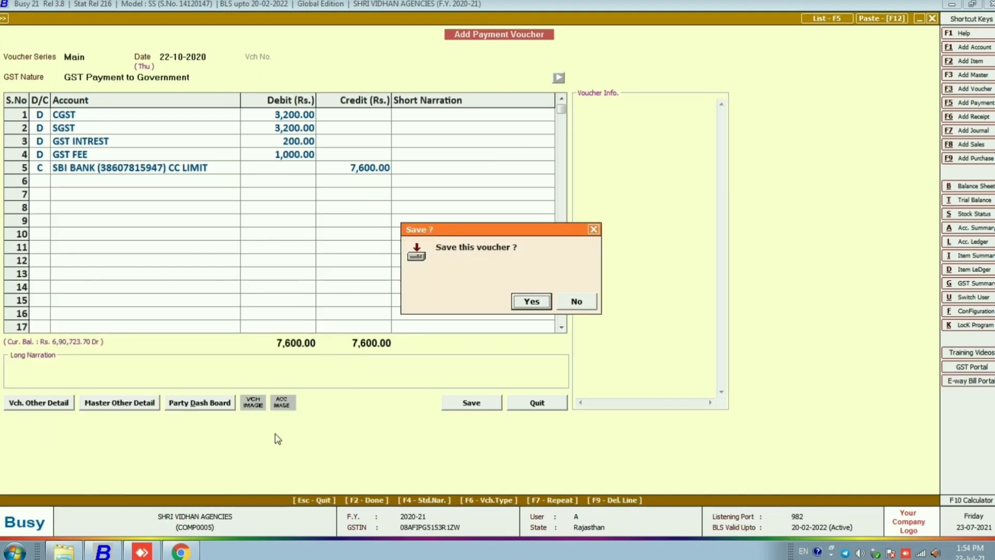
Step: Save the payment voucher and leave voucher entry without starting another one
{"action": "key", "text": "Return"}
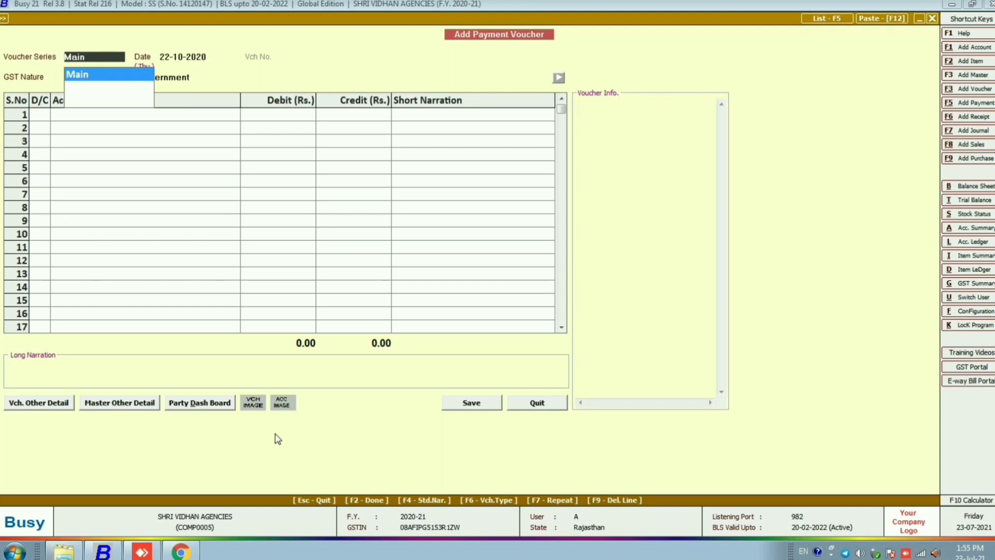
{"action": "key", "text": "Return"}
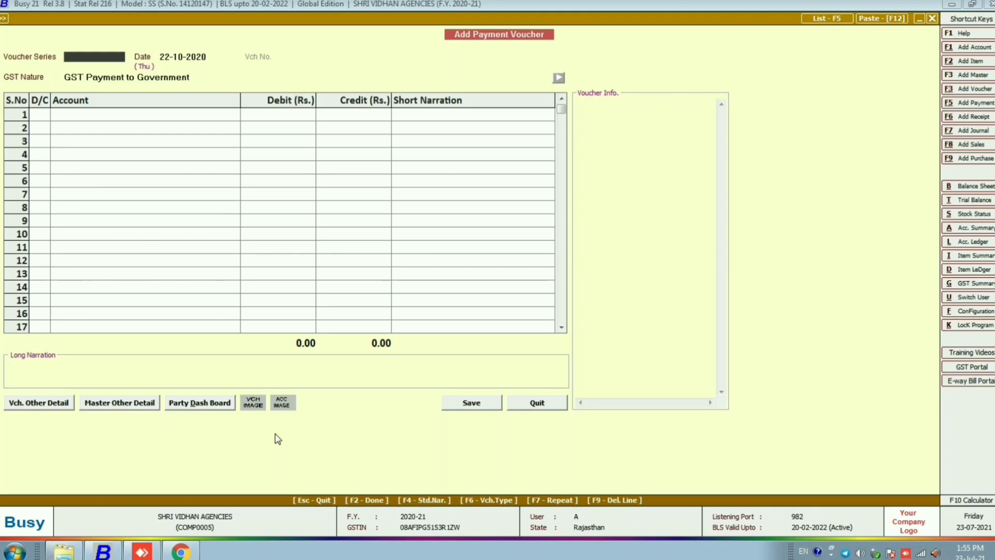
{"action": "key", "text": "Escape"}
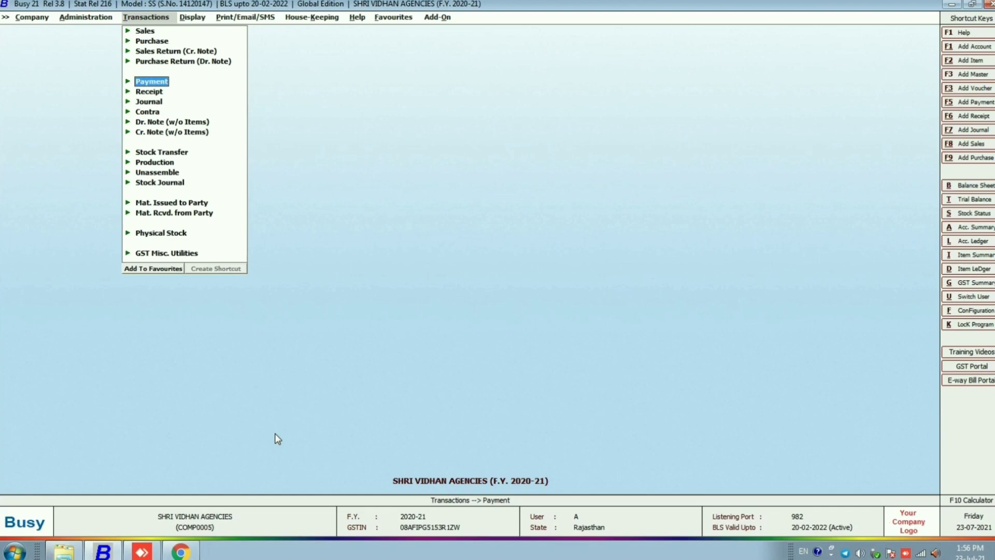
Step: Generate the GST Summary report for 01-04-2020 to 01-03-2021 with the default options
{"action": "key", "text": "Right"}
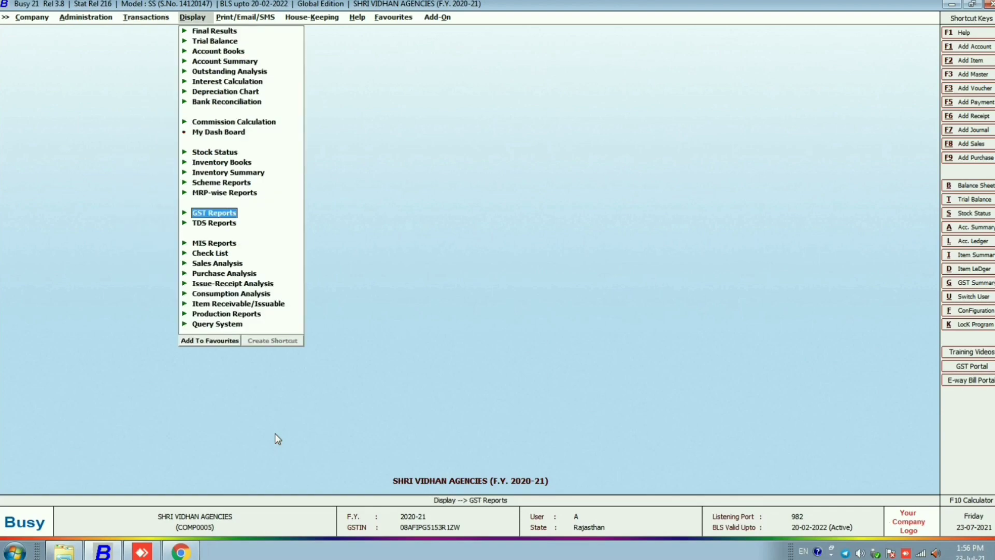
{"action": "left_click", "coordinate": [209, 214]}
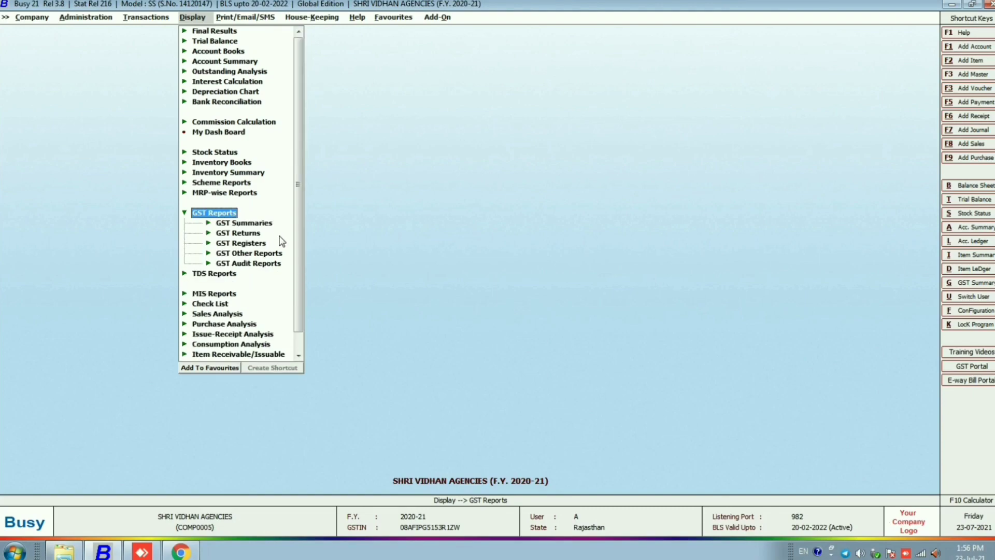
{"action": "left_click", "coordinate": [235, 225]}
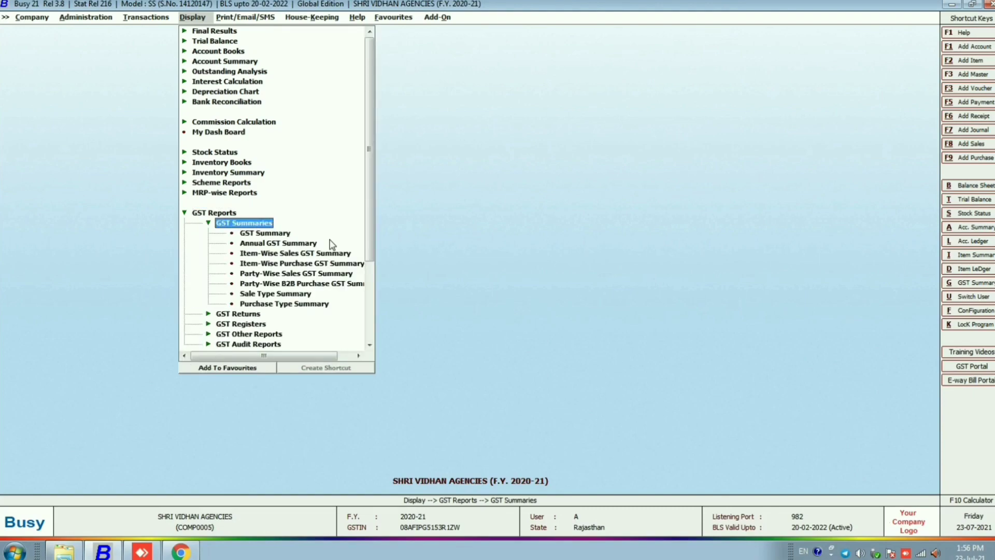
{"action": "left_click", "coordinate": [257, 235]}
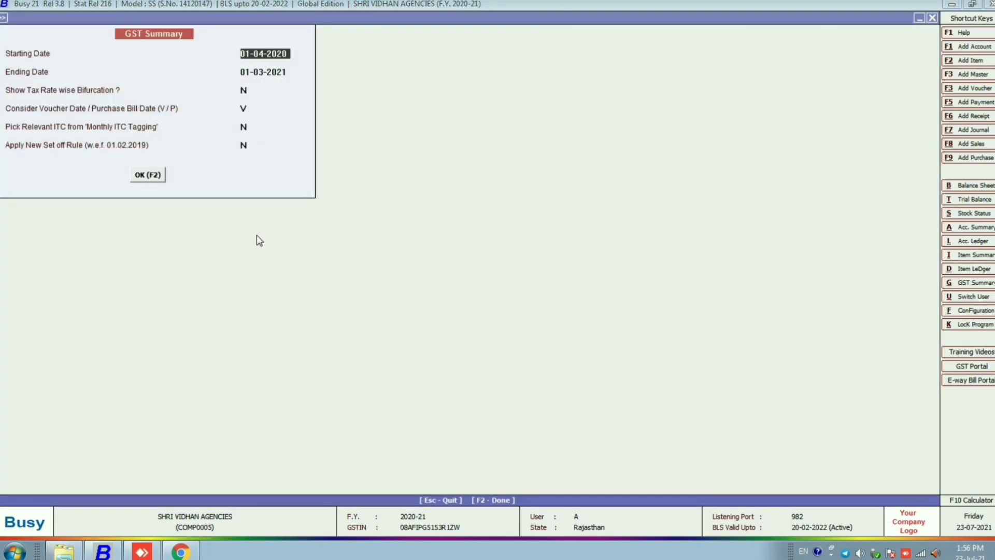
{"action": "key", "text": "Return"}
{"action": "key", "text": "Return"}
{"action": "key", "text": "Return"}
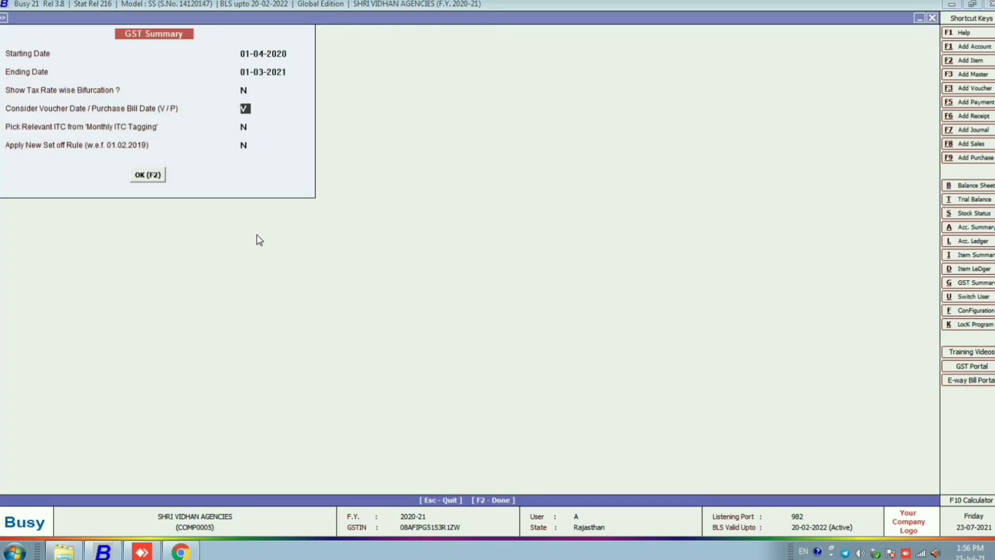
{"action": "key", "text": "Return"}
{"action": "key", "text": "Return"}
{"action": "left_click", "coordinate": [148, 176]}
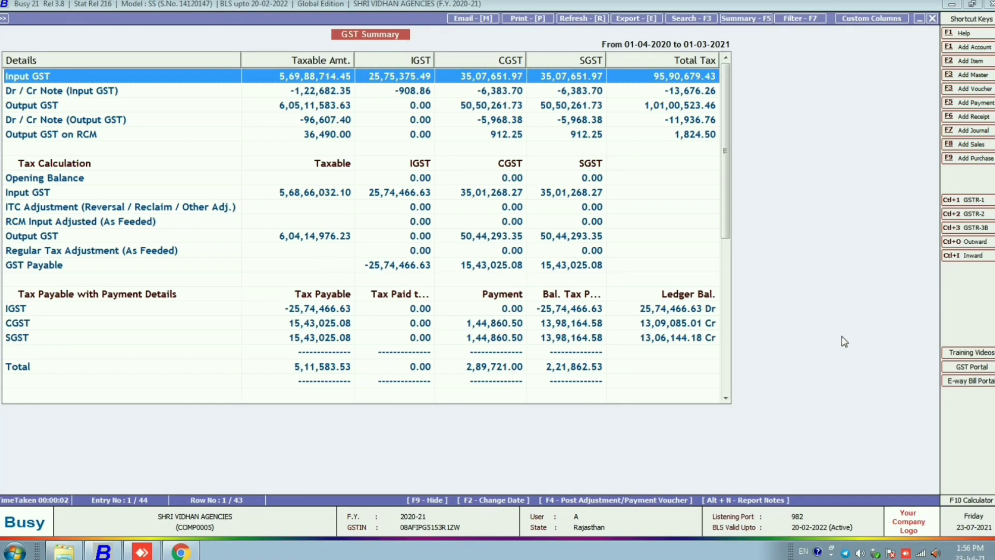
Step: Open the payment details behind the CGST row under Tax Payable with Payment Details
{"action": "left_click", "coordinate": [725, 399]}
{"action": "left_click", "coordinate": [725, 399]}
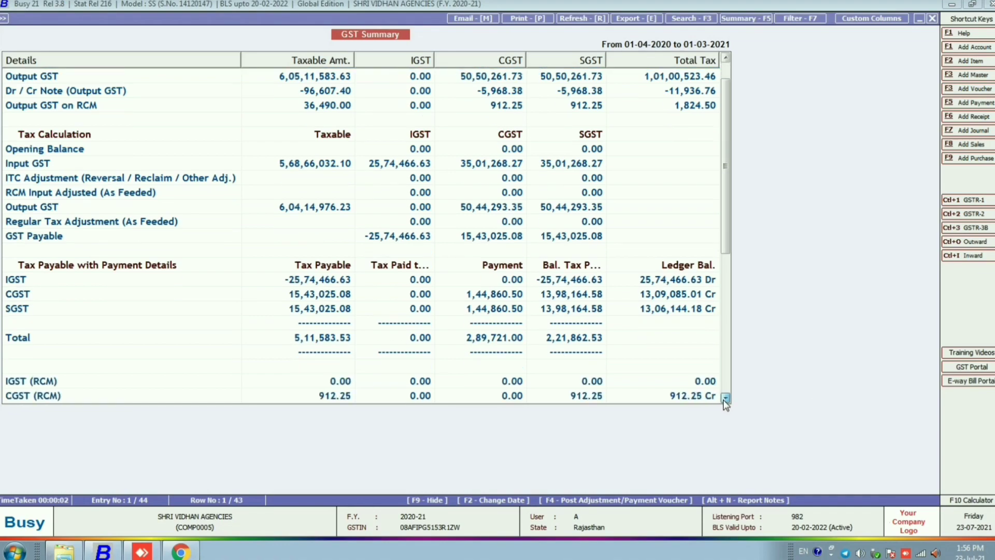
{"action": "left_click", "coordinate": [725, 399]}
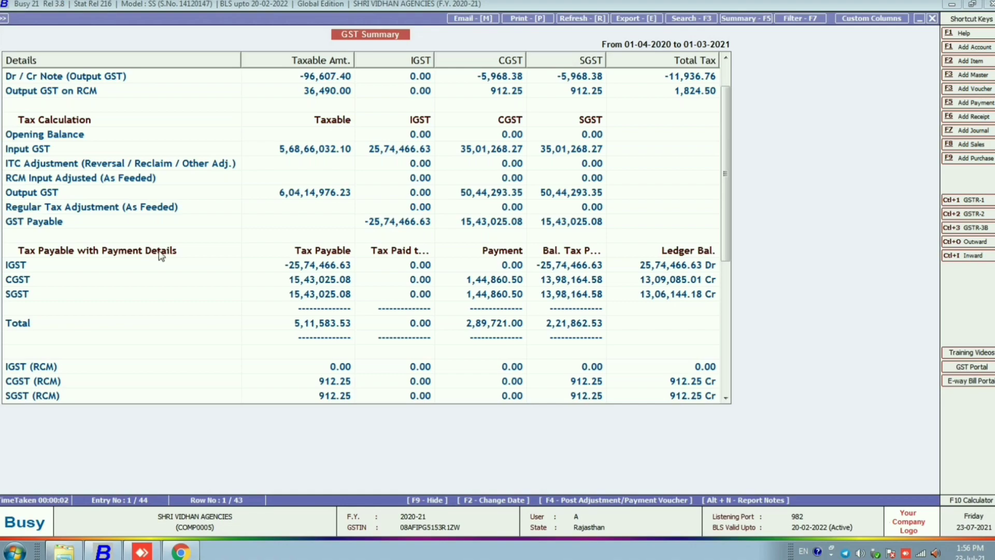
{"action": "left_click", "coordinate": [493, 280]}
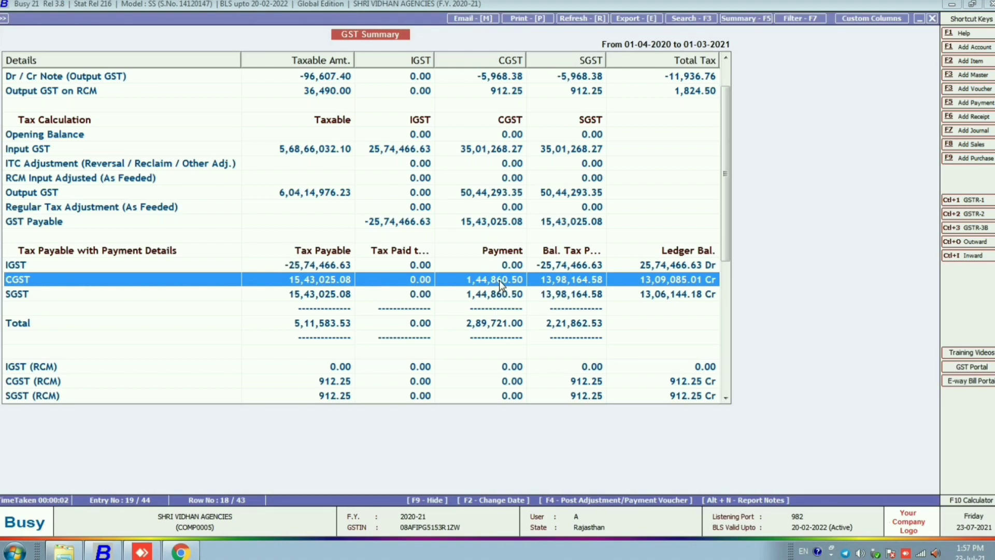
{"action": "double_click", "coordinate": [499, 279]}
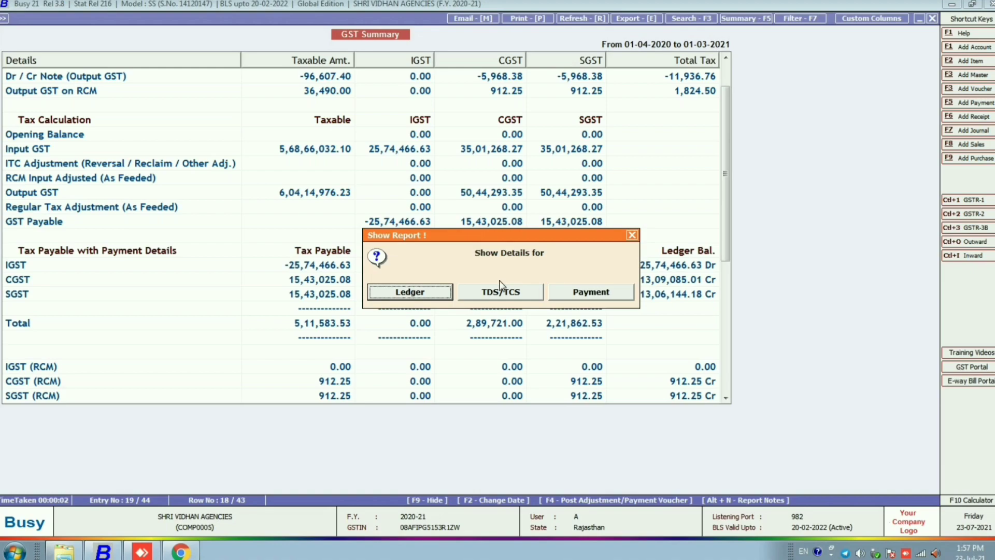
{"action": "key", "text": "Right"}
{"action": "key", "text": "Right"}
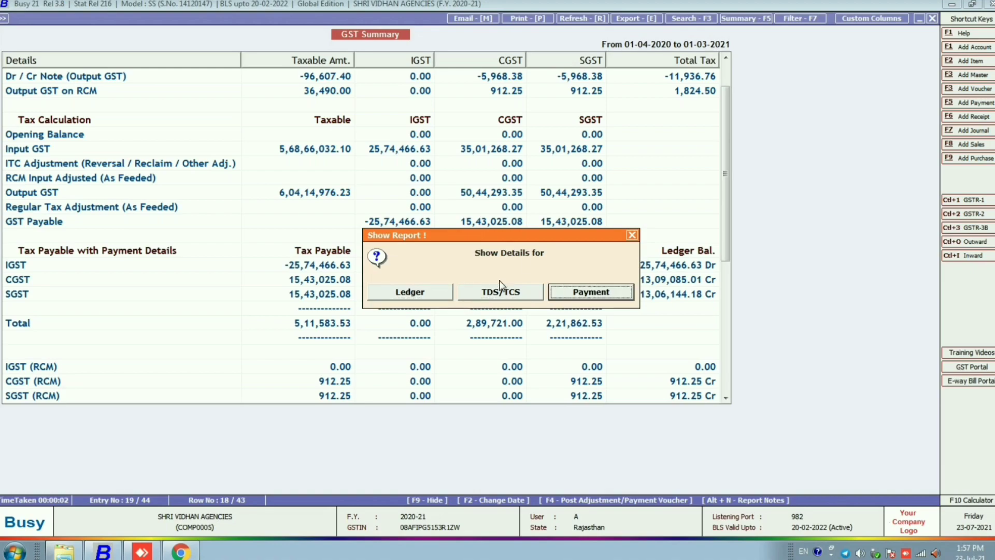
{"action": "left_click", "coordinate": [586, 296]}
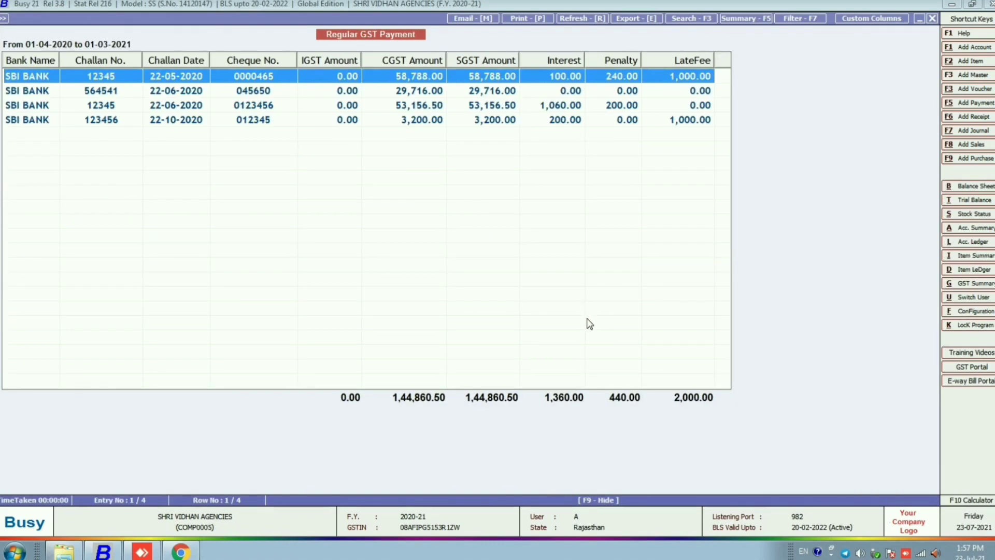